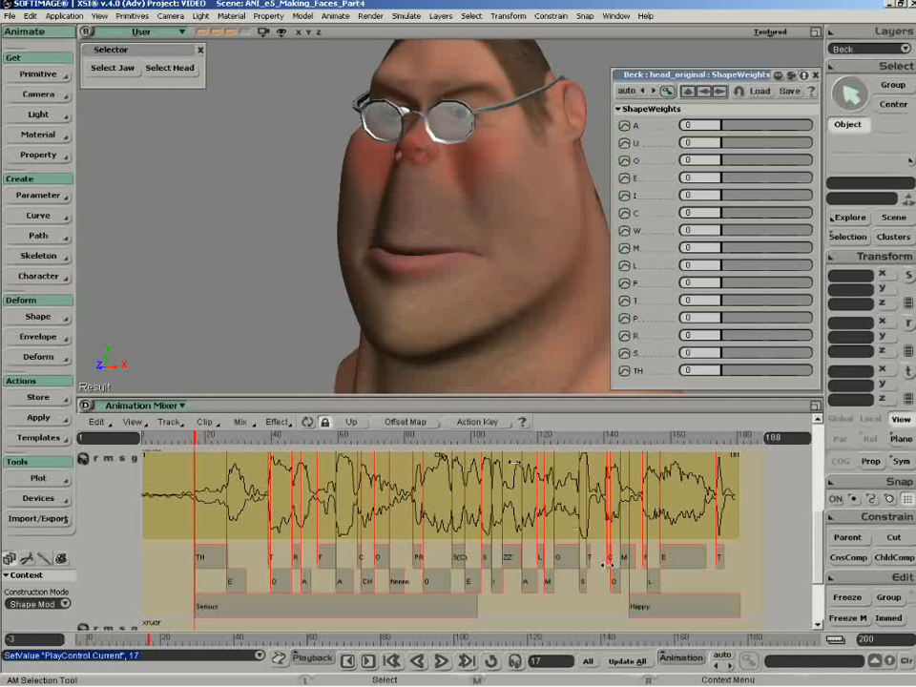
Open the RV - Timeline Dop Fcv view and load the mixer's audio clip waveform into its curve editor
left_click(57, 16)
mouse_move(69, 43)
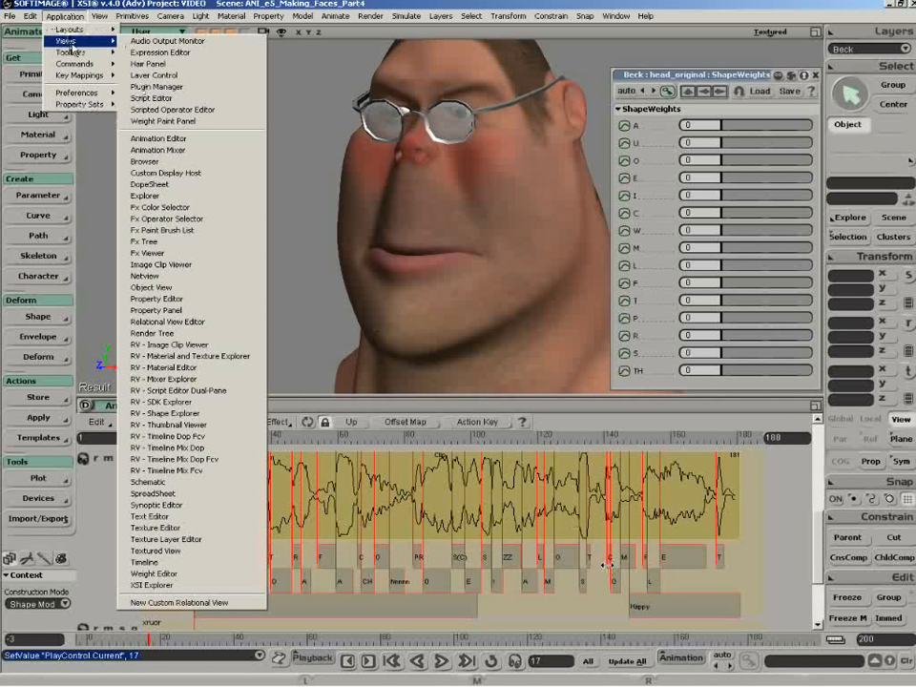
left_click(200, 441)
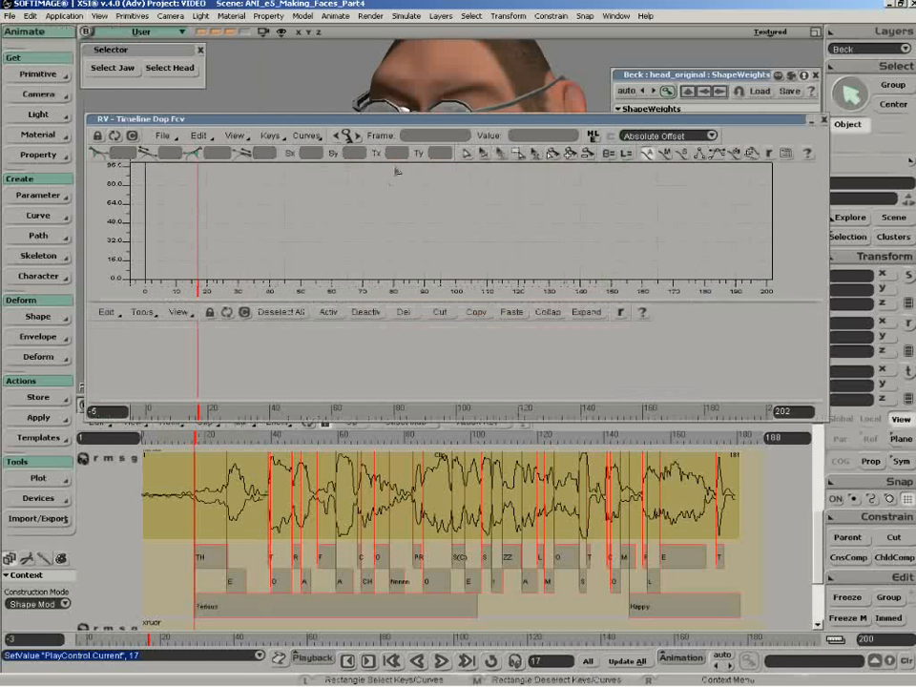
left_click_drag(414, 120, 421, 348)
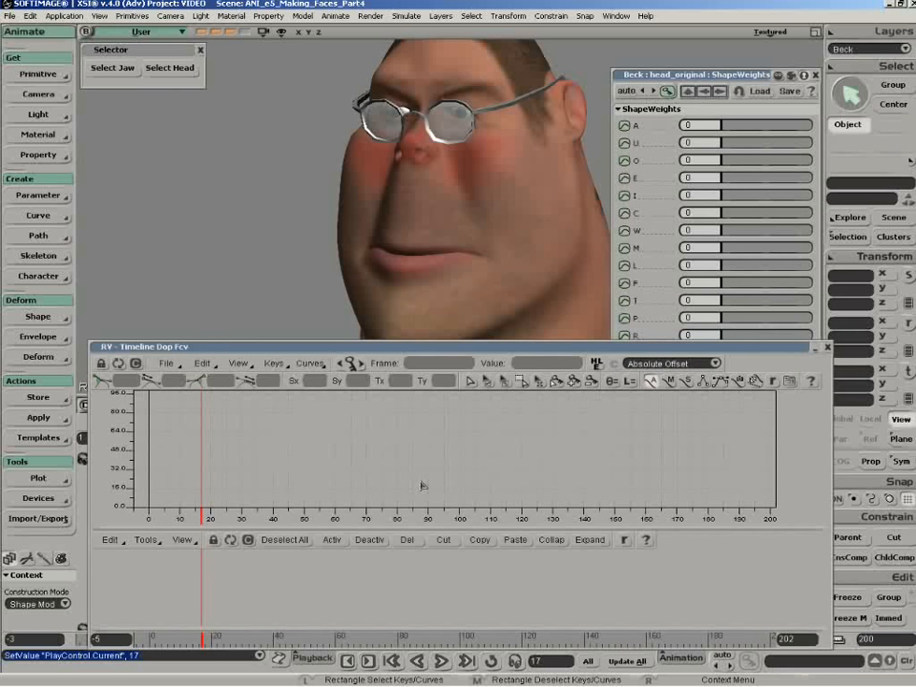
mouse_move(480, 355)
left_mouse_down()
mouse_move(518, 315)
mouse_move(459, 289)
mouse_move(474, 371)
left_mouse_up()
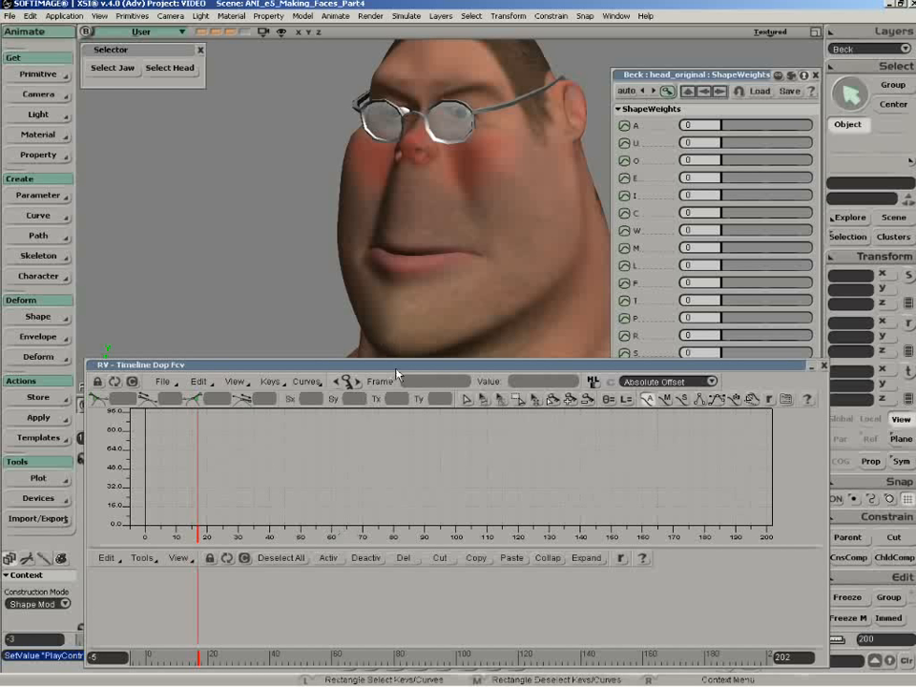
left_click_drag(396, 373, 399, 143)
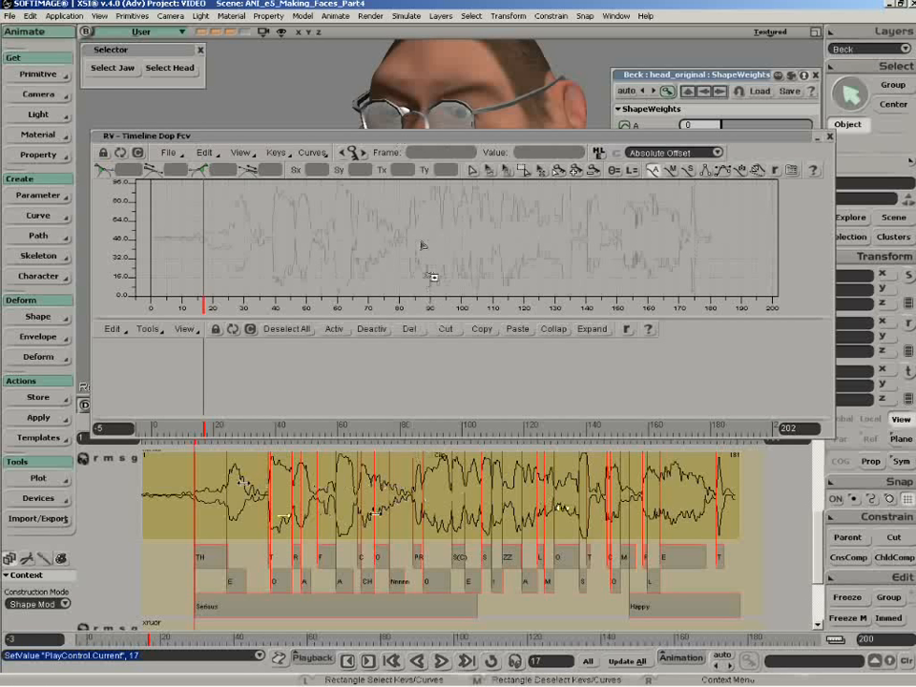
left_click_drag(447, 140, 461, 289)
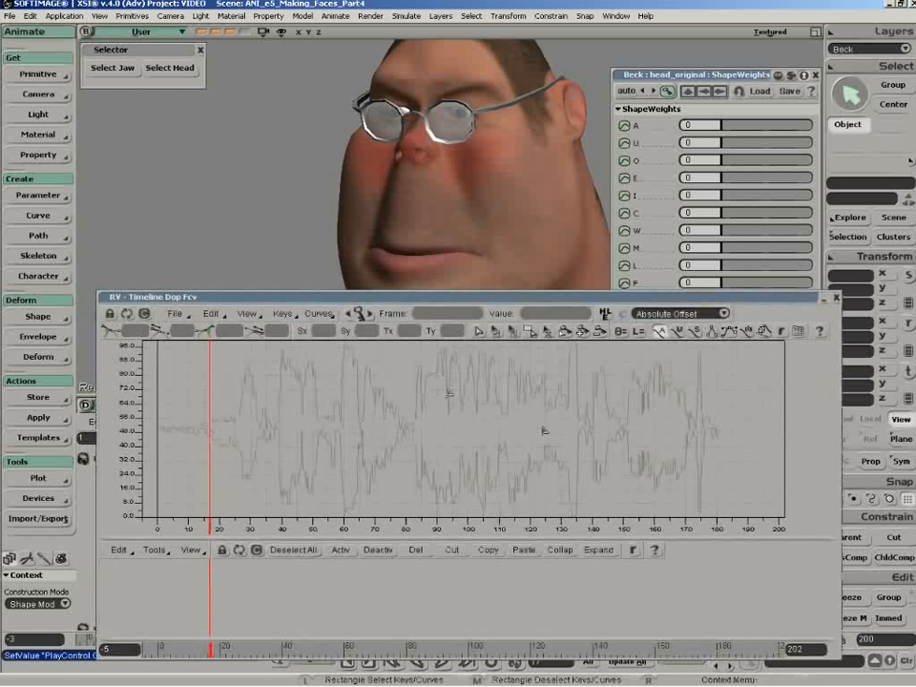
Open the FCurve Editor's audio preferences beside the face and set the Audio Waveform Display Area to 60
left_click(175, 313)
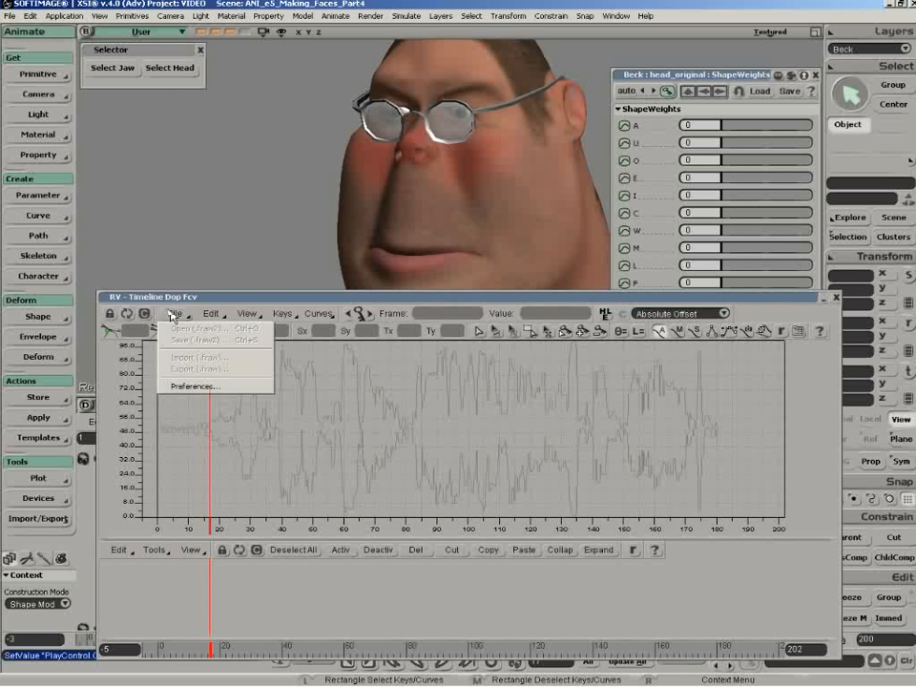
left_click(186, 387)
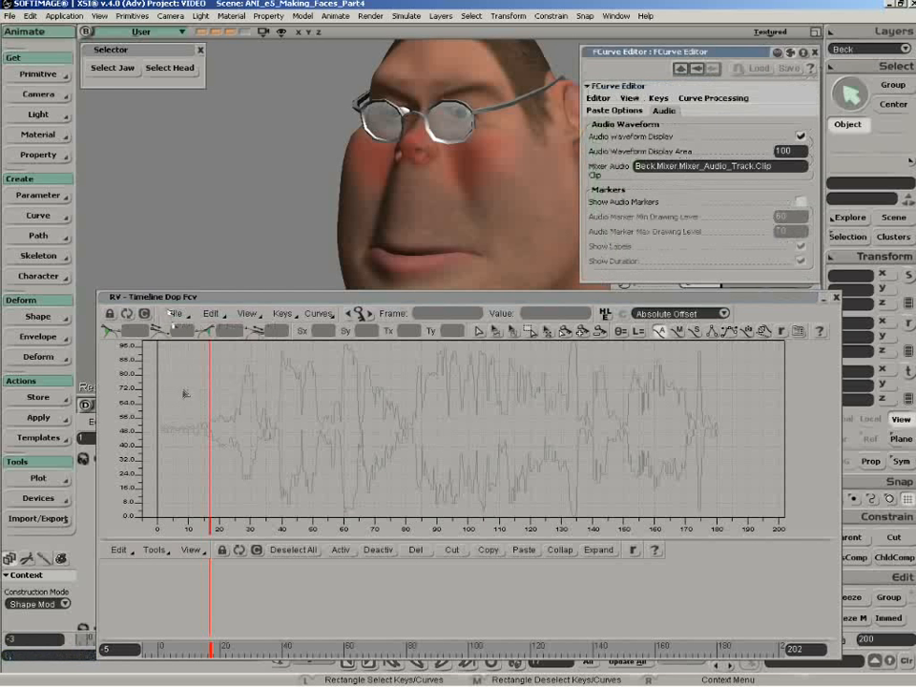
left_click_drag(694, 52, 234, 55)
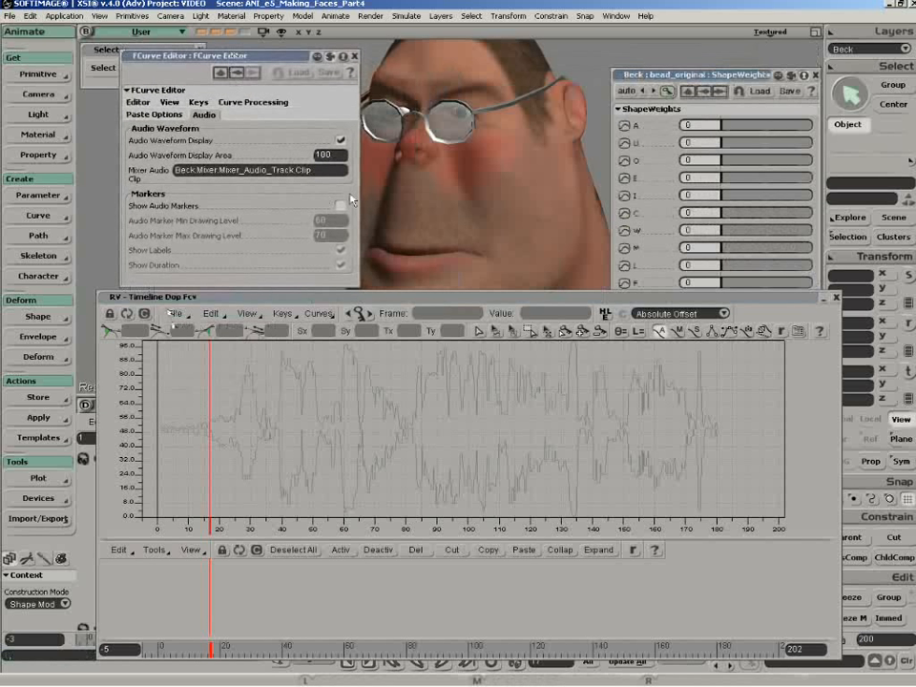
left_click_drag(361, 194, 375, 194)
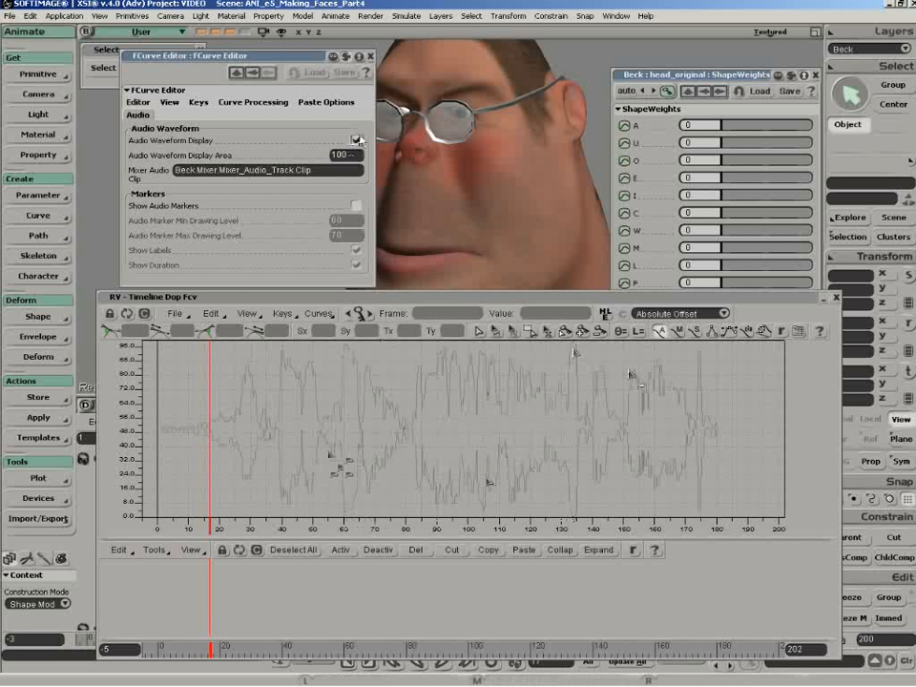
left_click(344, 155)
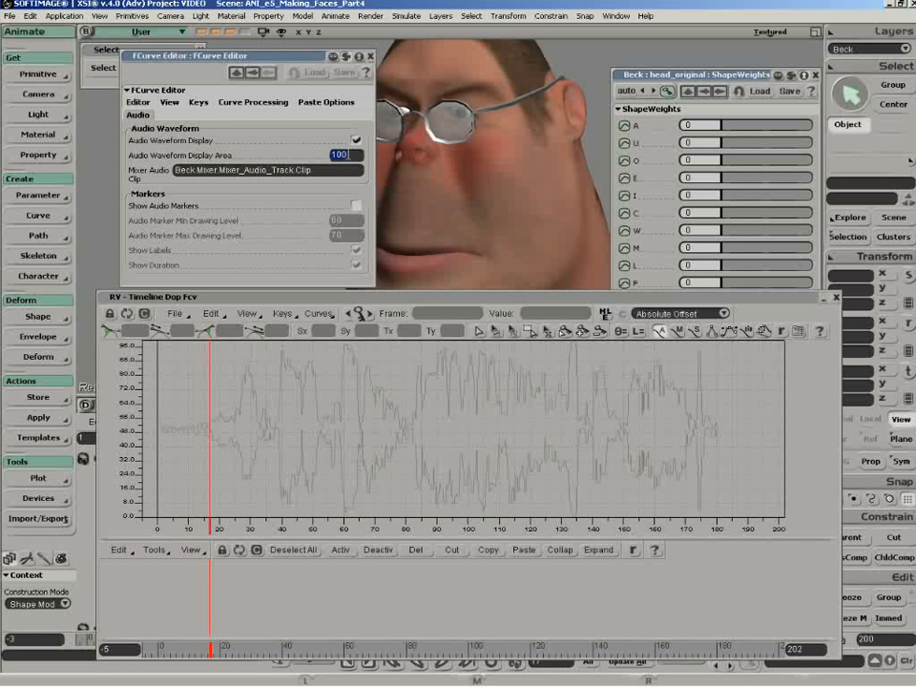
key("Return")
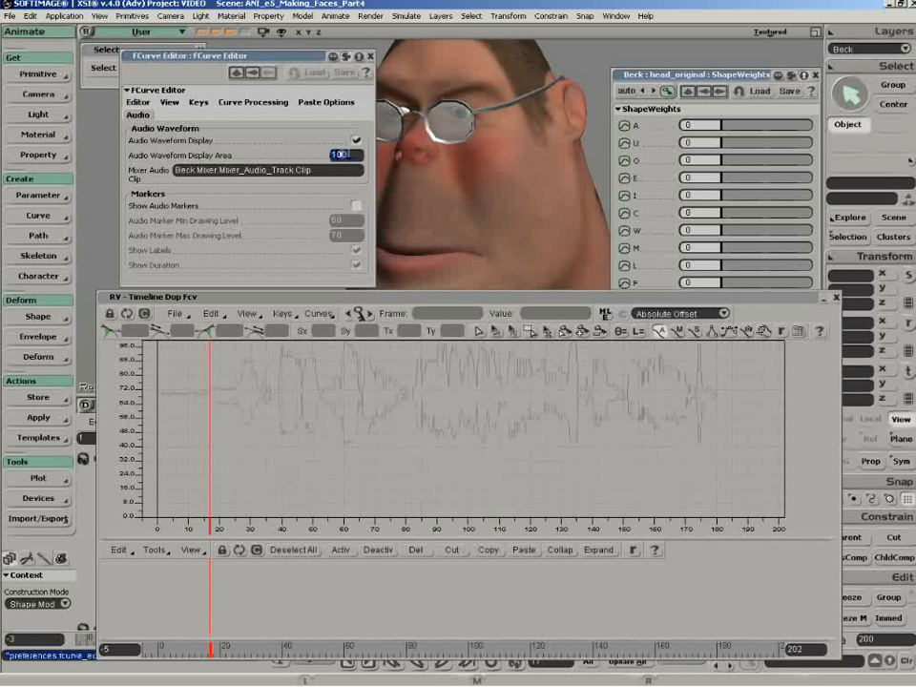
type("60")
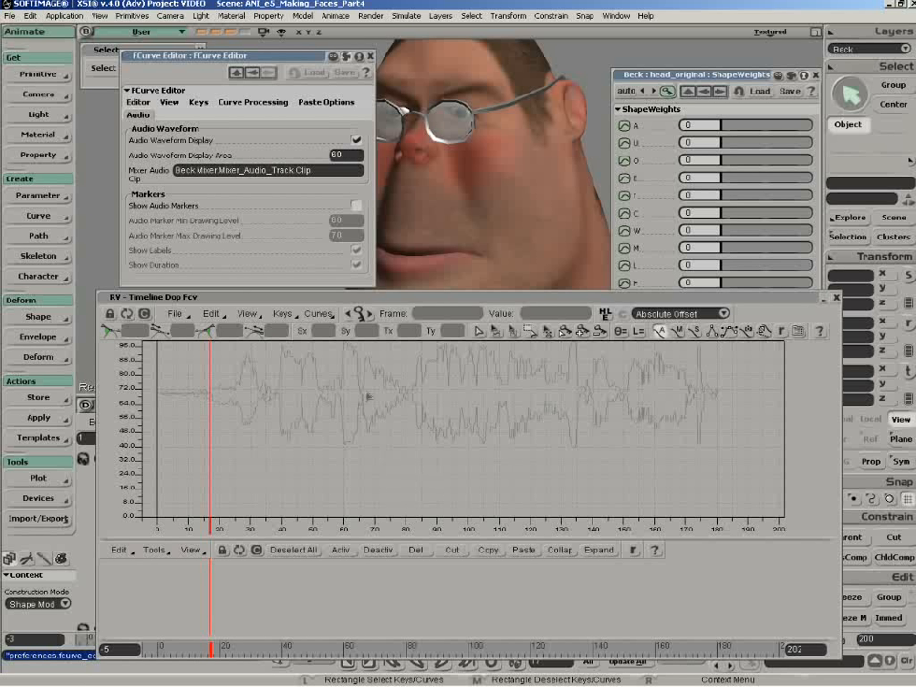
Show the audio markers with labels in the curve editor, with minimum drawing level 85 and maximum drawing level 95
left_click(353, 207)
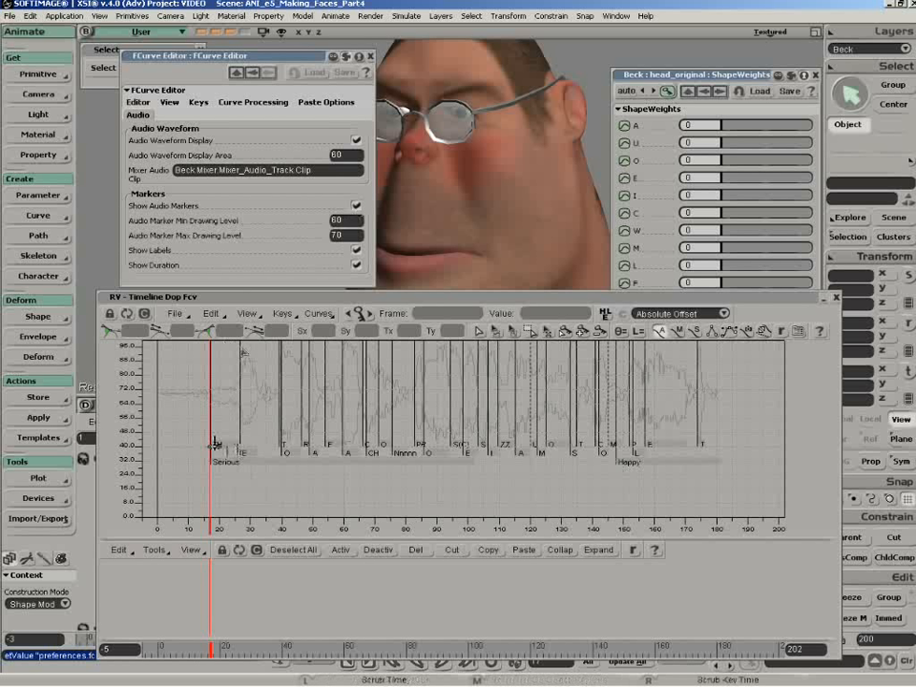
left_click(356, 250)
left_click(356, 251)
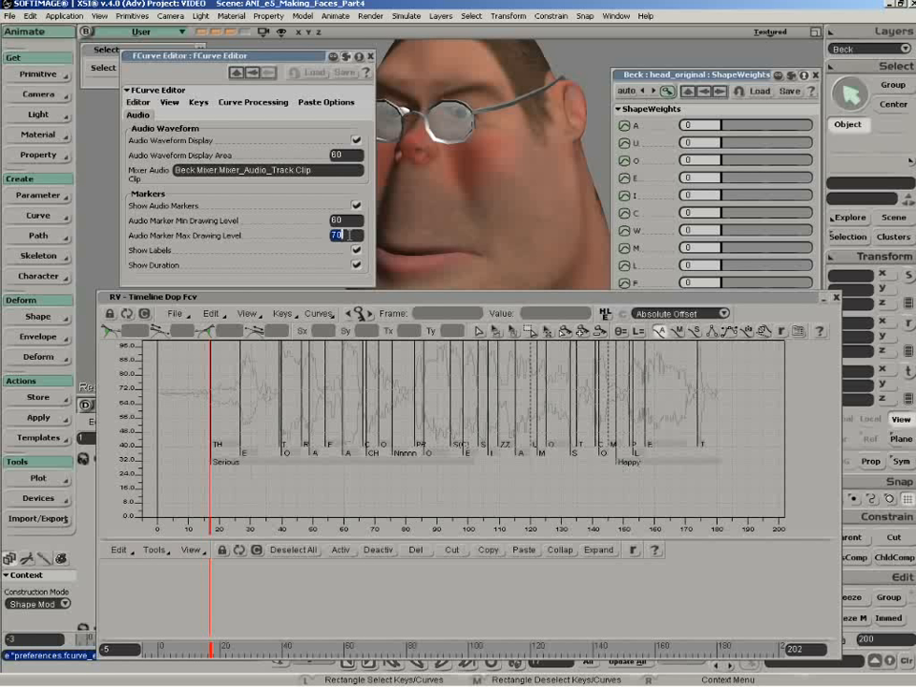
key("Return")
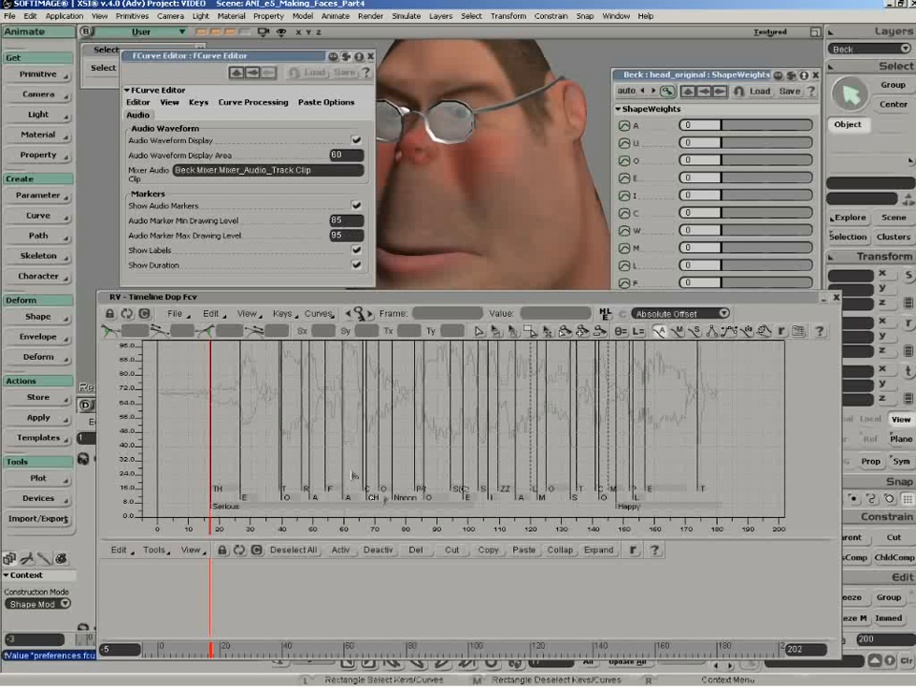
Compare the curve editor's markers with those on the mixer's audio clip, and close the FCurve Editor preferences
left_click_drag(343, 296, 365, 131)
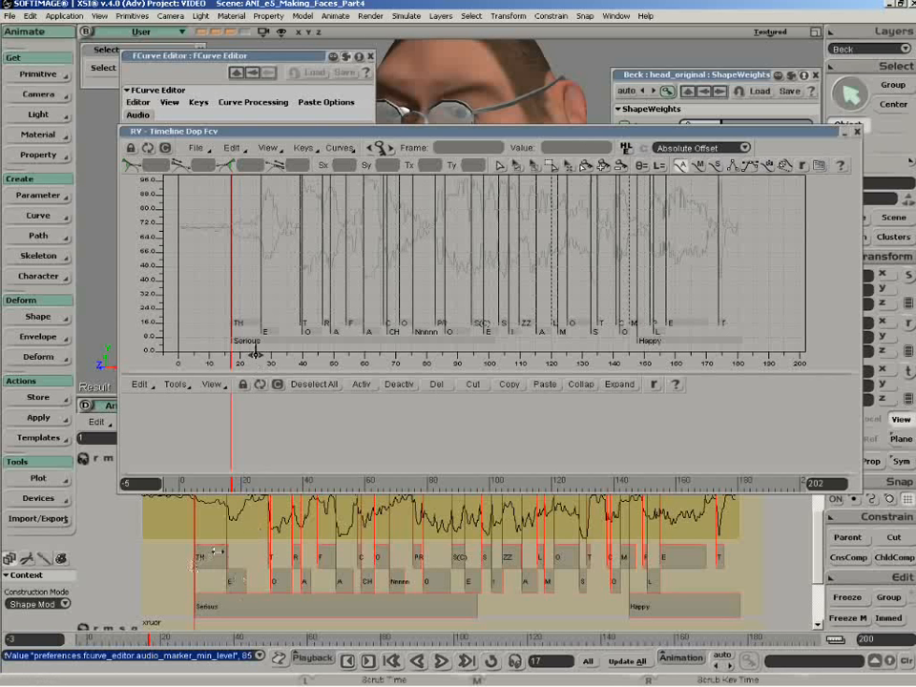
left_click_drag(379, 134, 375, 309)
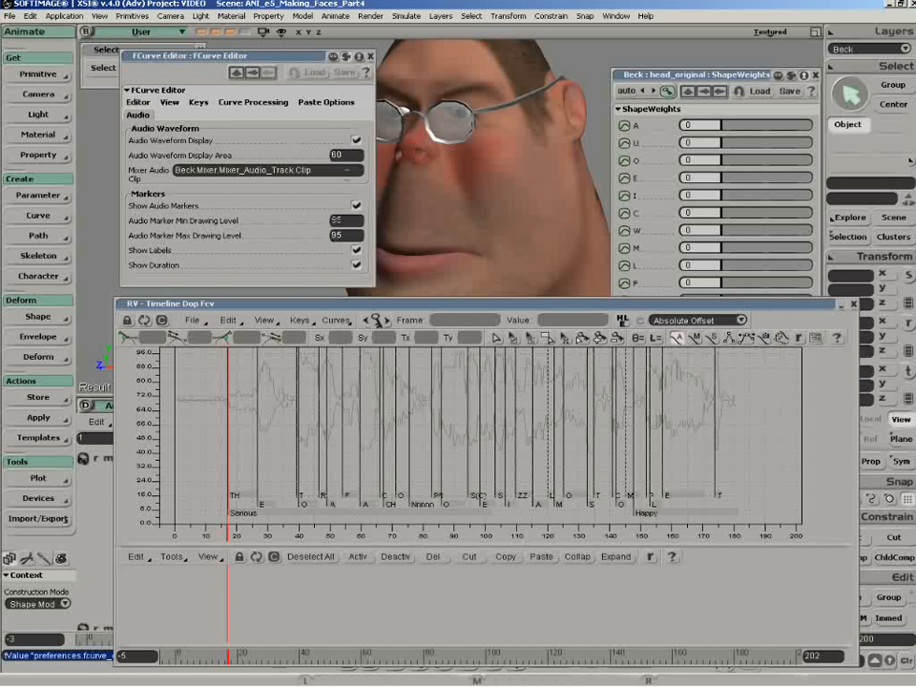
left_click(369, 57)
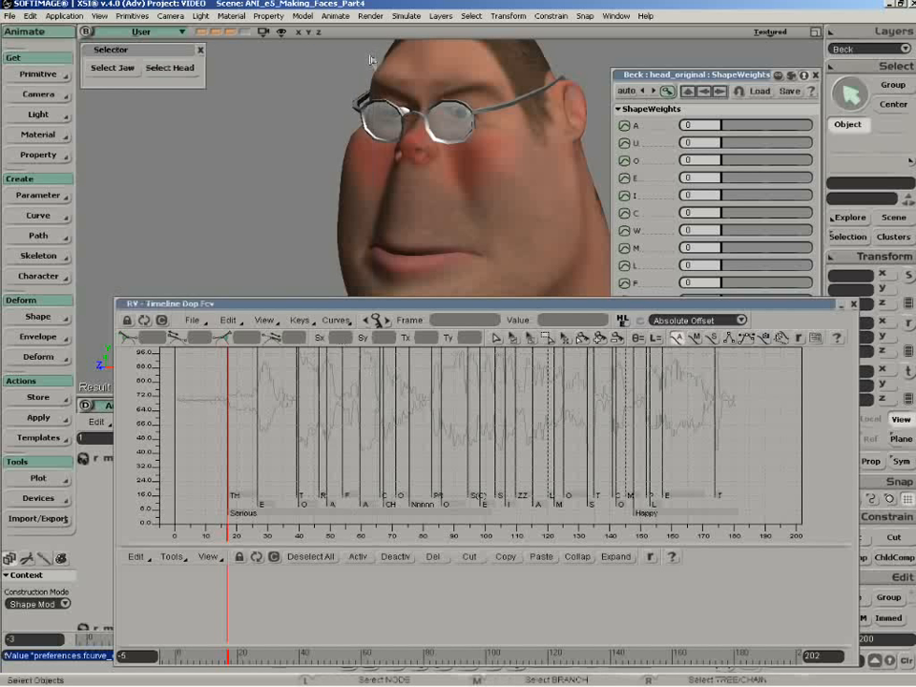
Select the head mesh and fit its shape weight curves within the height of the curve editor
left_click(494, 226)
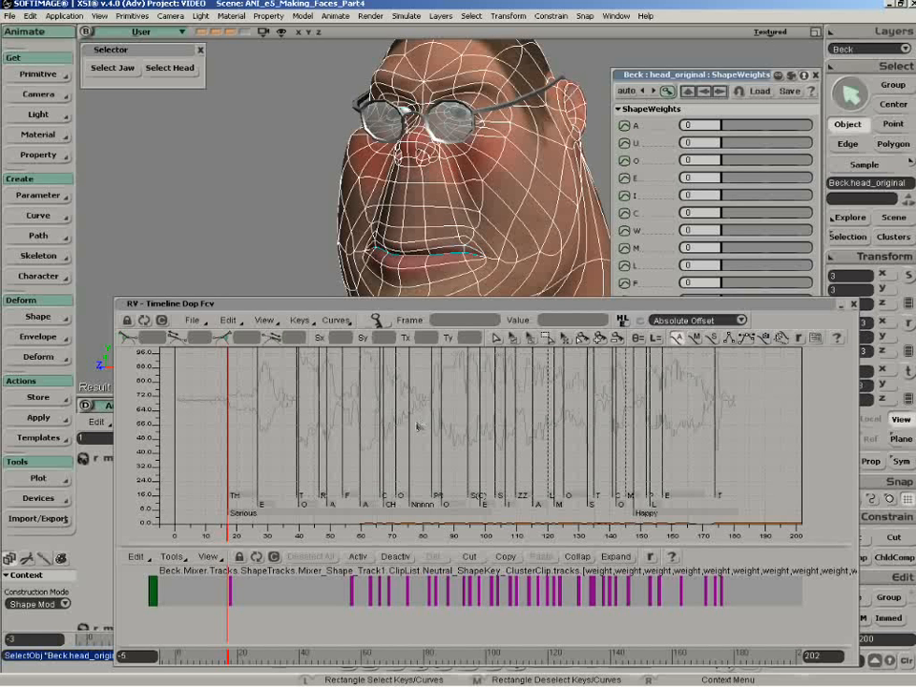
key("a")
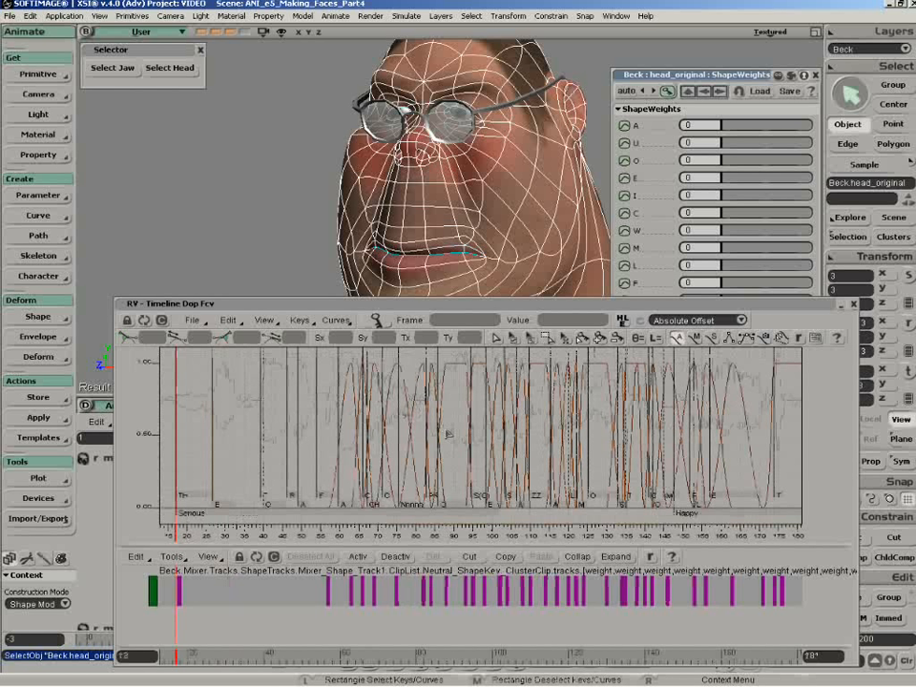
key("z")
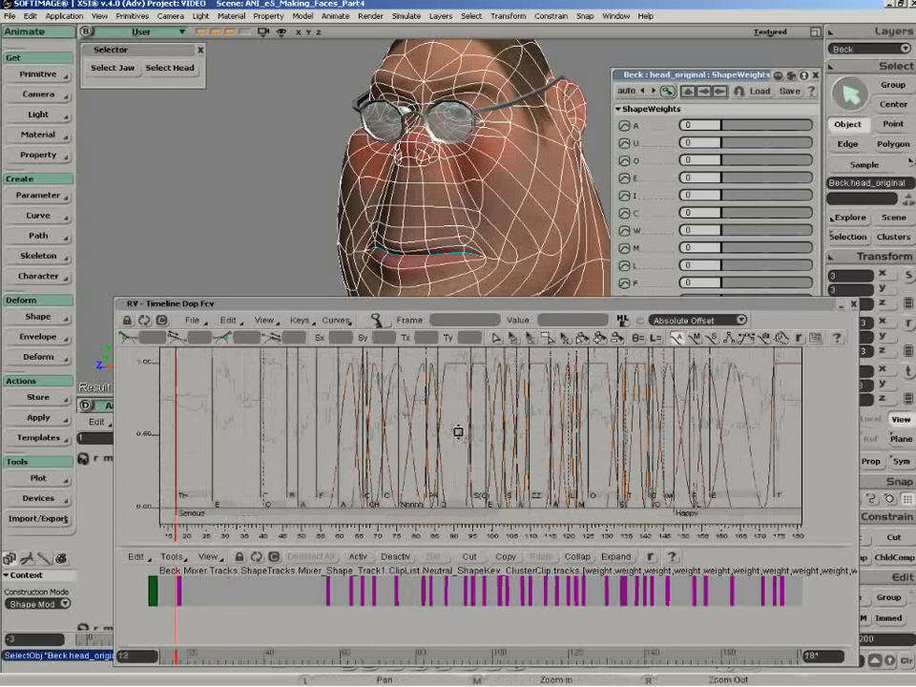
right_click(458, 432)
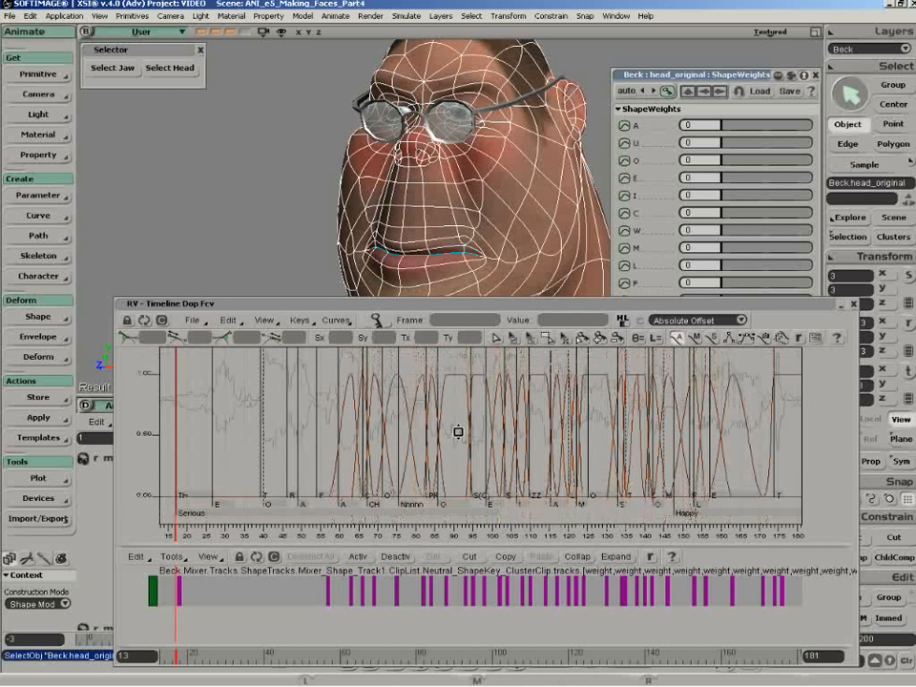
right_click_drag(458, 433, 445, 433)
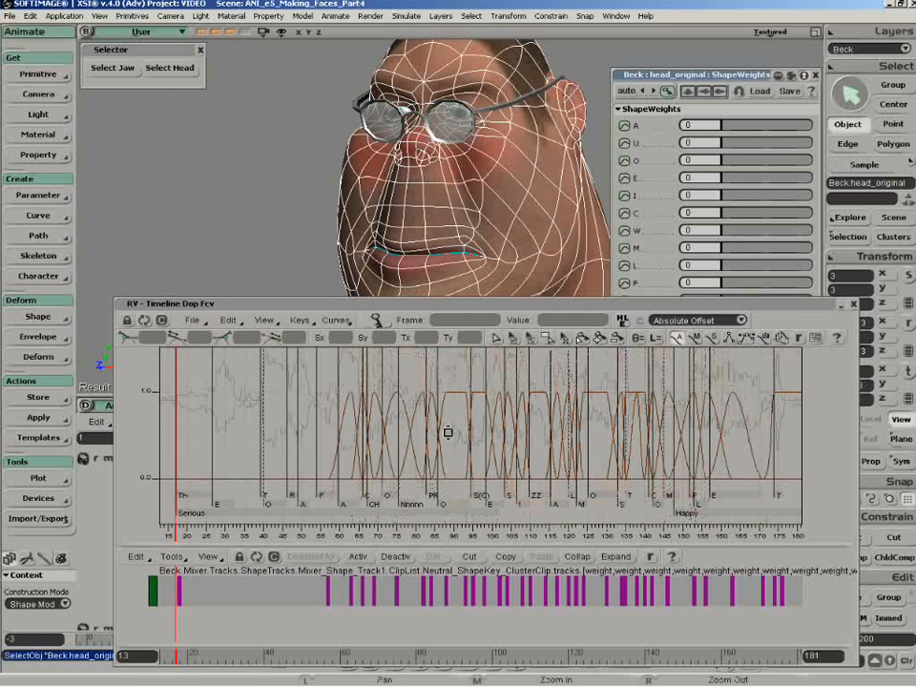
right_click(443, 441)
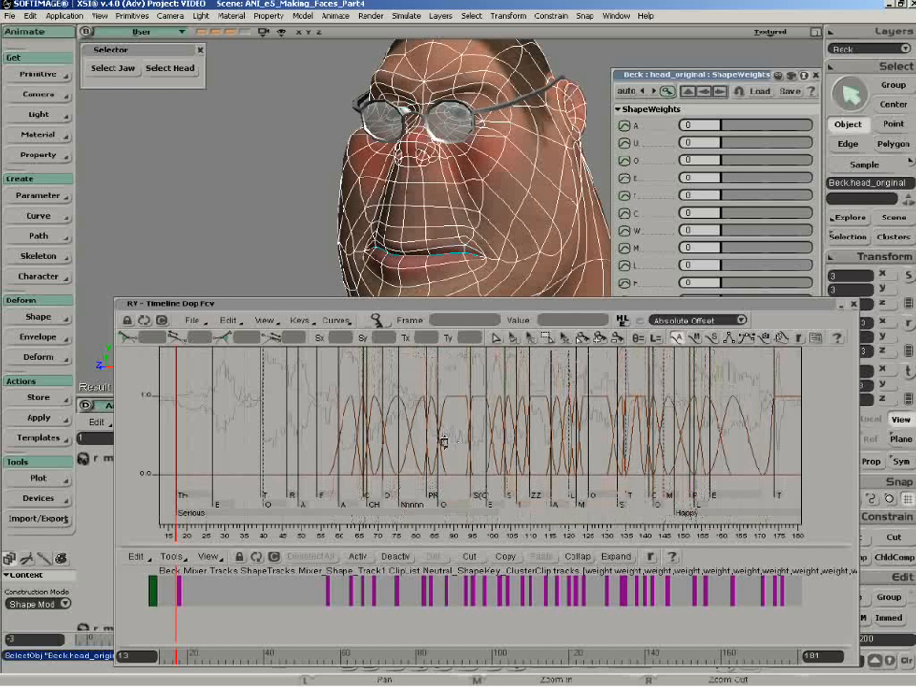
Examine the head's weight curves against the waveform and phoneme markers over roughly frames 0 to 115
middle_click(444, 440)
middle_click(446, 440)
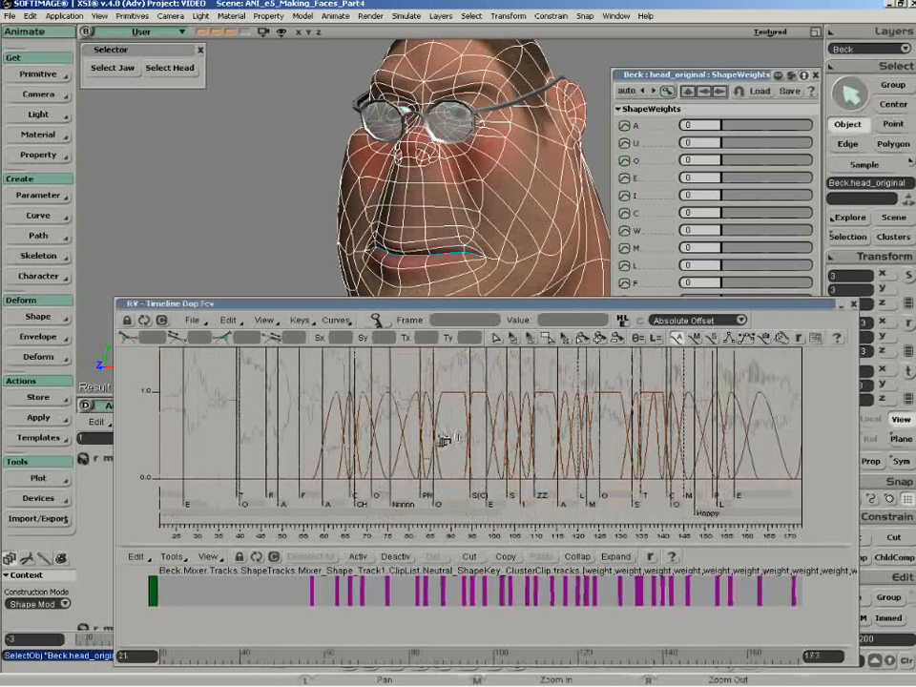
middle_click(446, 439)
middle_click(445, 434)
middle_click(446, 435)
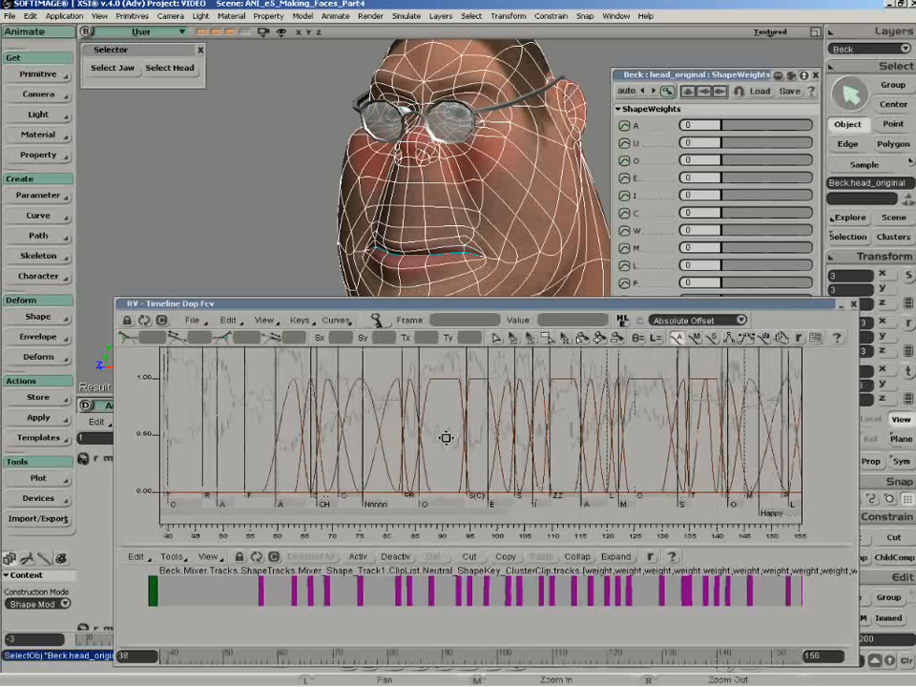
middle_click(442, 425)
middle_click(495, 426)
left_click_drag(495, 426, 658, 430)
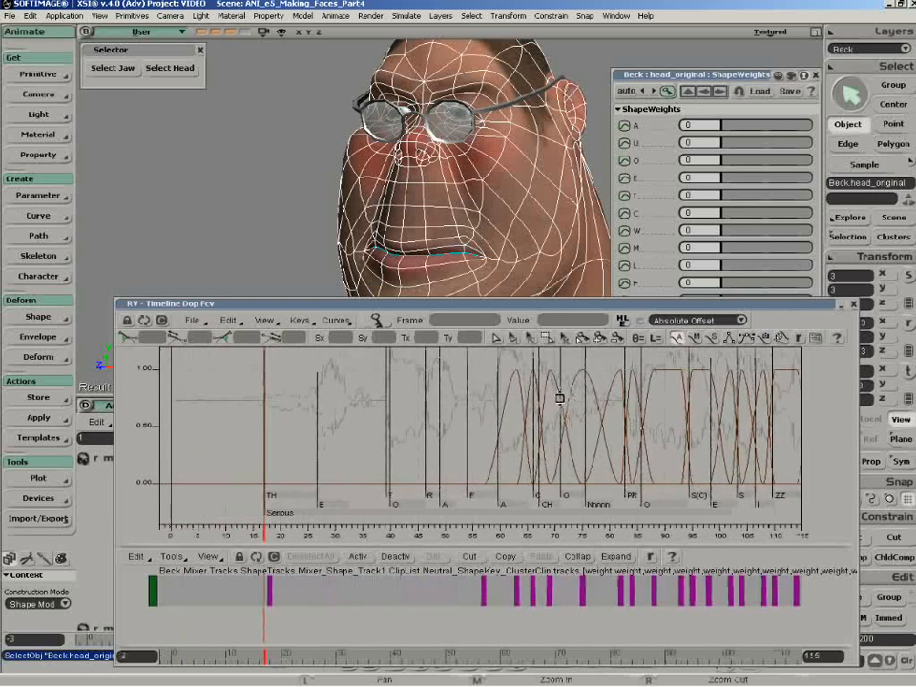
key("Escape")
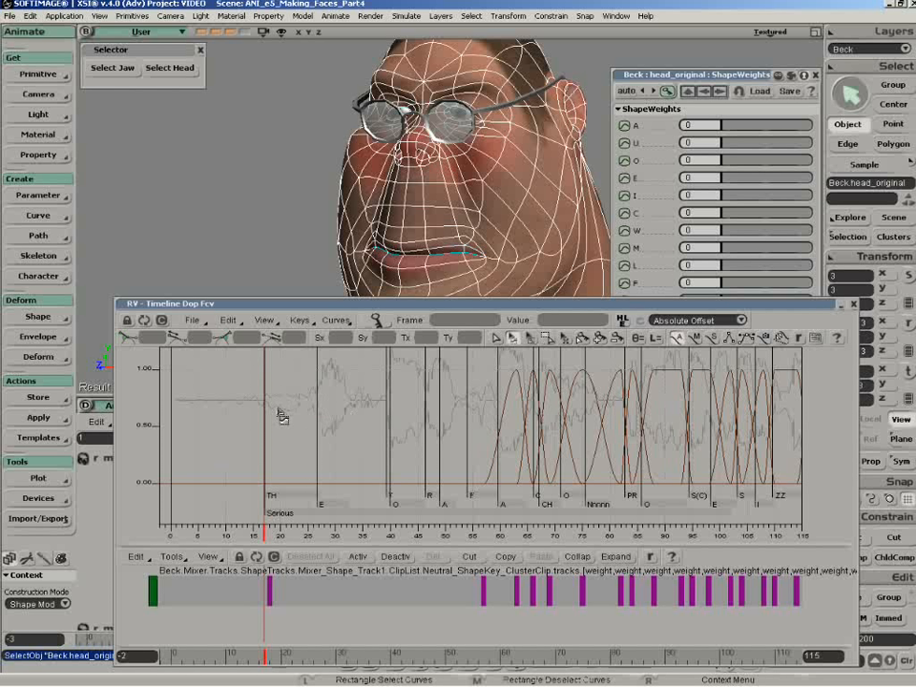
Focus the curve editor on the start of the speech, from the TH marker onward, about frames 14 to 50
key("z")
middle_click(430, 436)
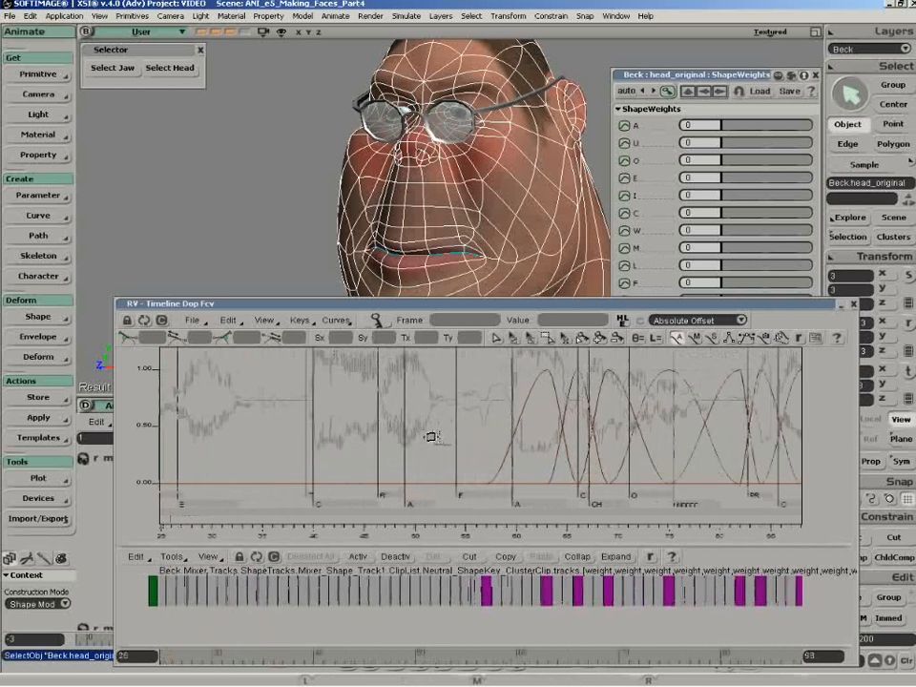
middle_click(429, 436)
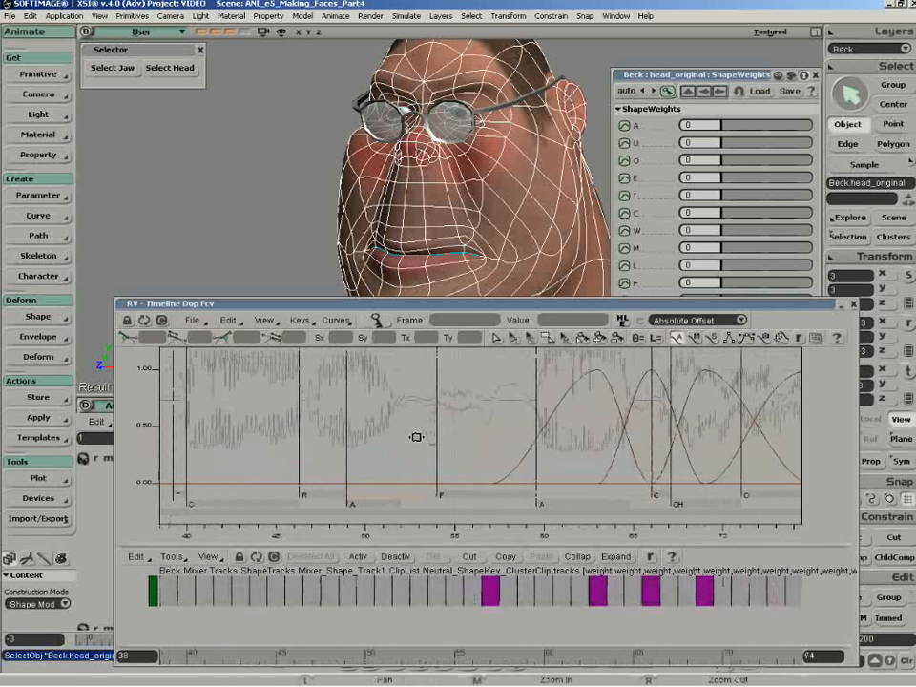
left_click_drag(305, 438, 613, 442)
left_click_drag(426, 434, 551, 434)
key("z")
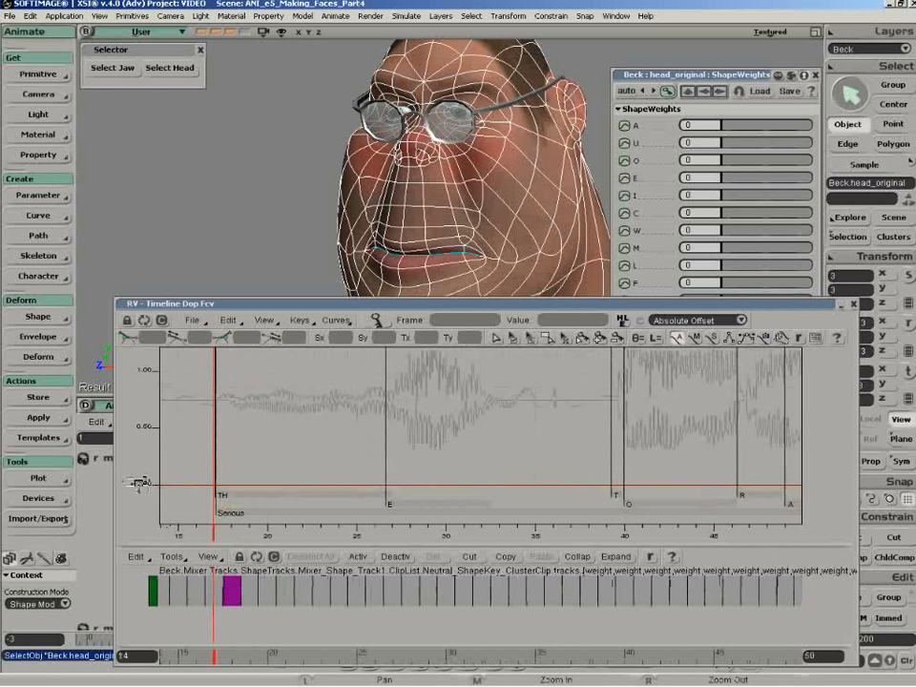
key("space")
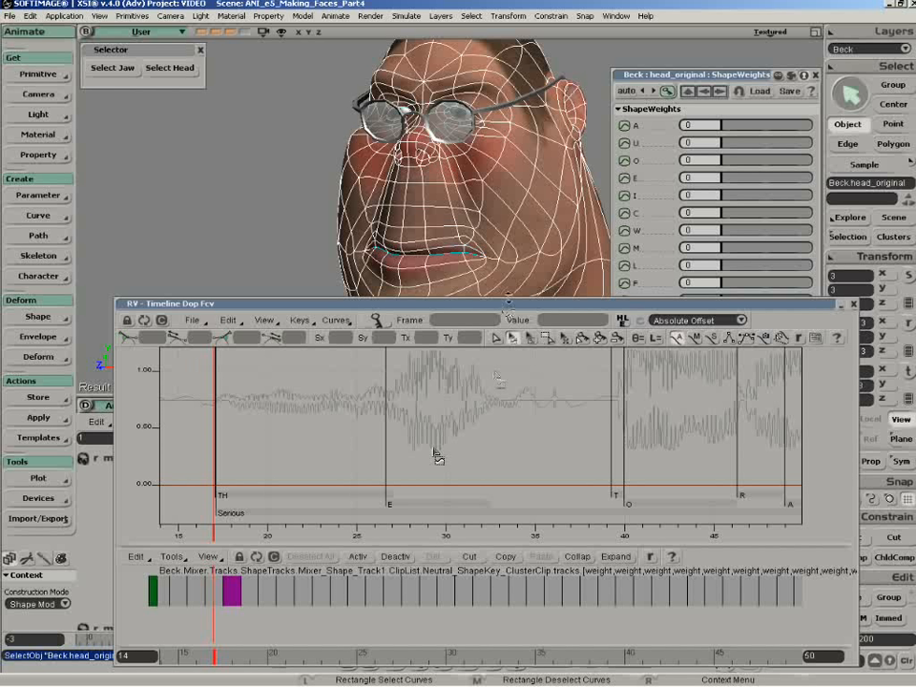
Arrange the ShapeWeights panel and the timeline curve window so that all sliders from A to TH can be reached
left_click_drag(507, 301, 503, 349)
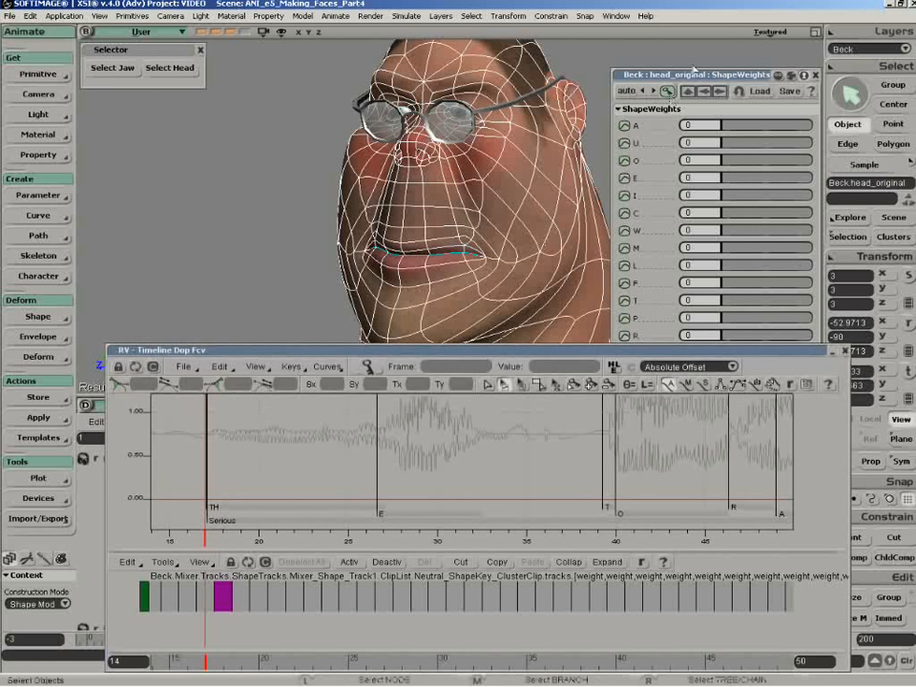
left_click_drag(697, 80, 705, 53)
mouse_move(551, 343)
left_mouse_down()
mouse_move(551, 366)
mouse_move(551, 358)
left_mouse_up()
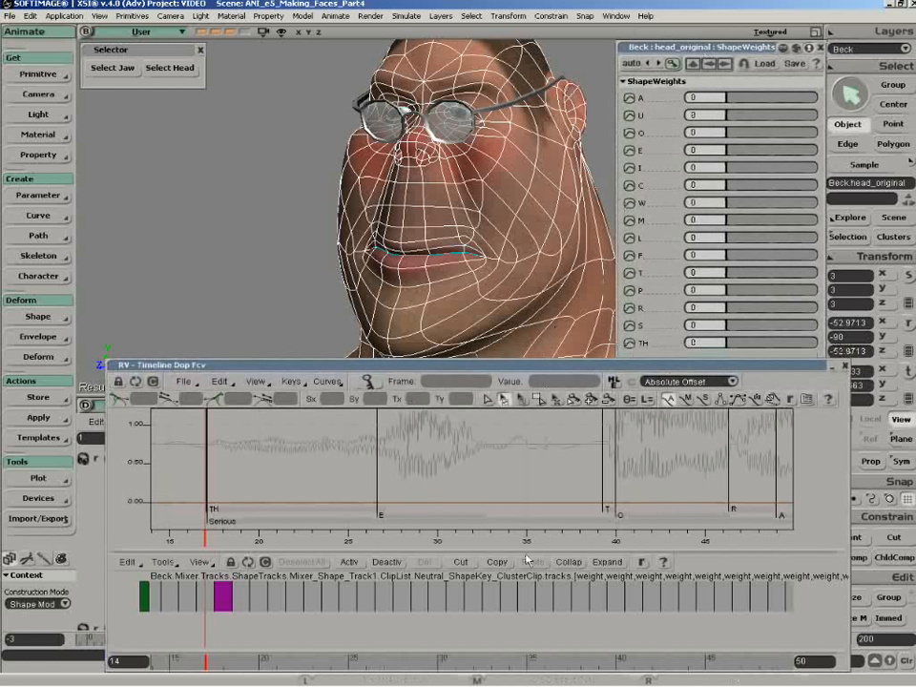
Enlarge the curve graph area of the timeline curve window, scrub the speech start, and go to frame 18 just after the TH marker
left_click_drag(527, 560, 521, 585)
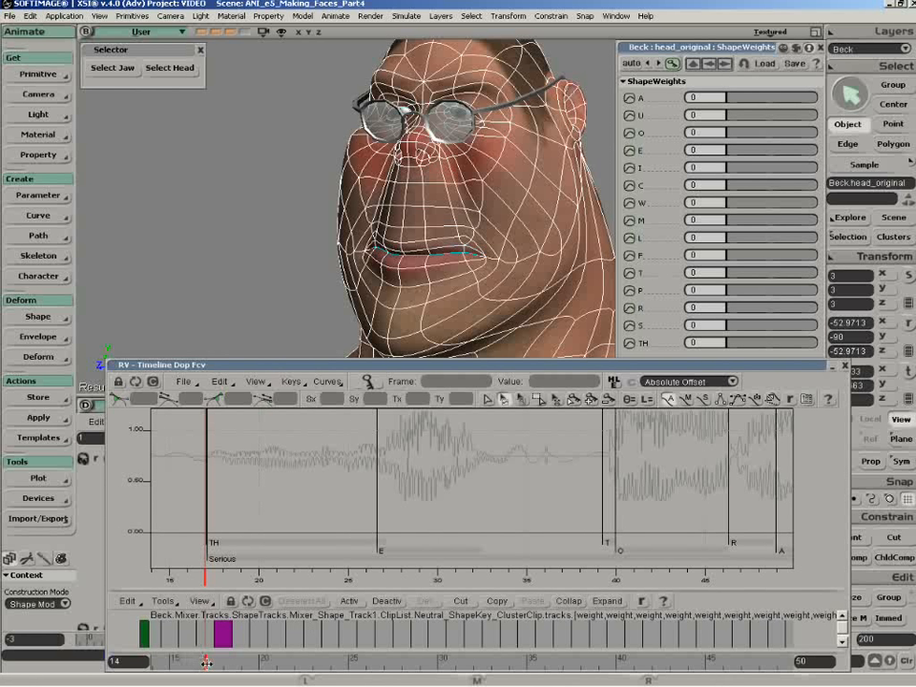
left_click_drag(212, 663, 491, 656)
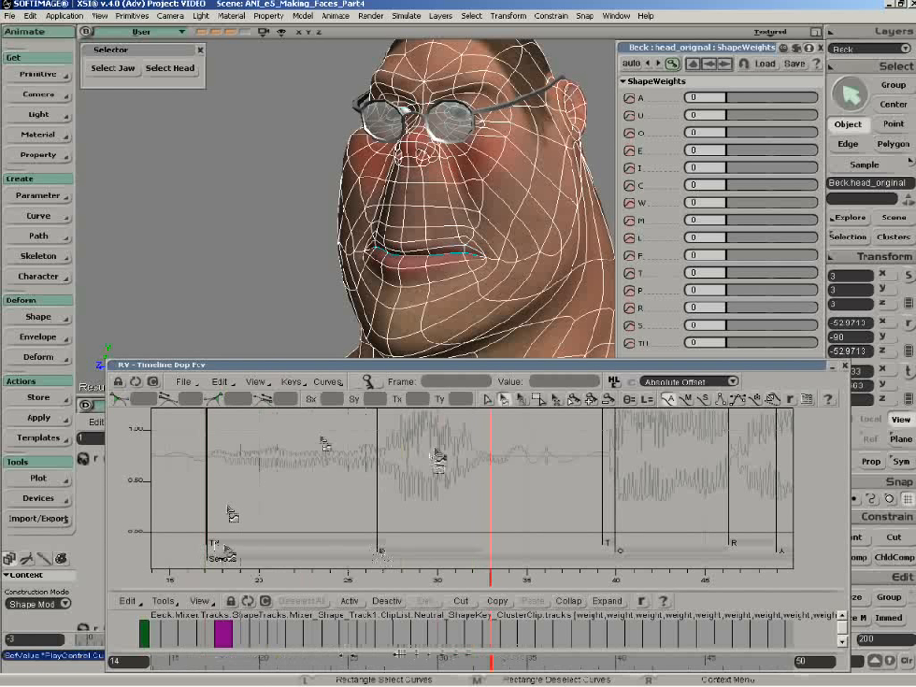
left_click(257, 659)
left_click_drag(256, 662, 206, 664)
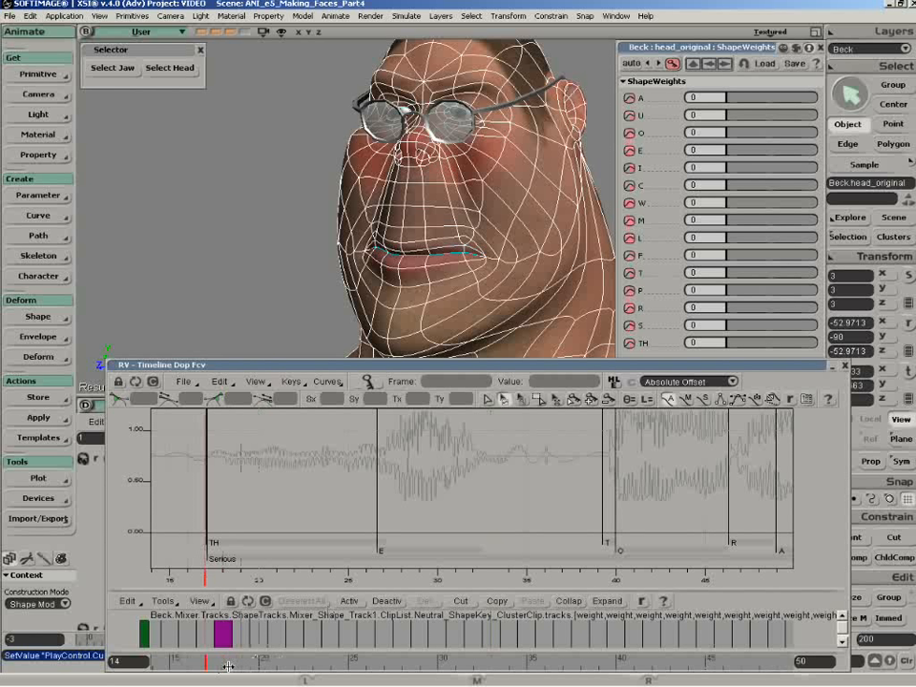
left_click(229, 666)
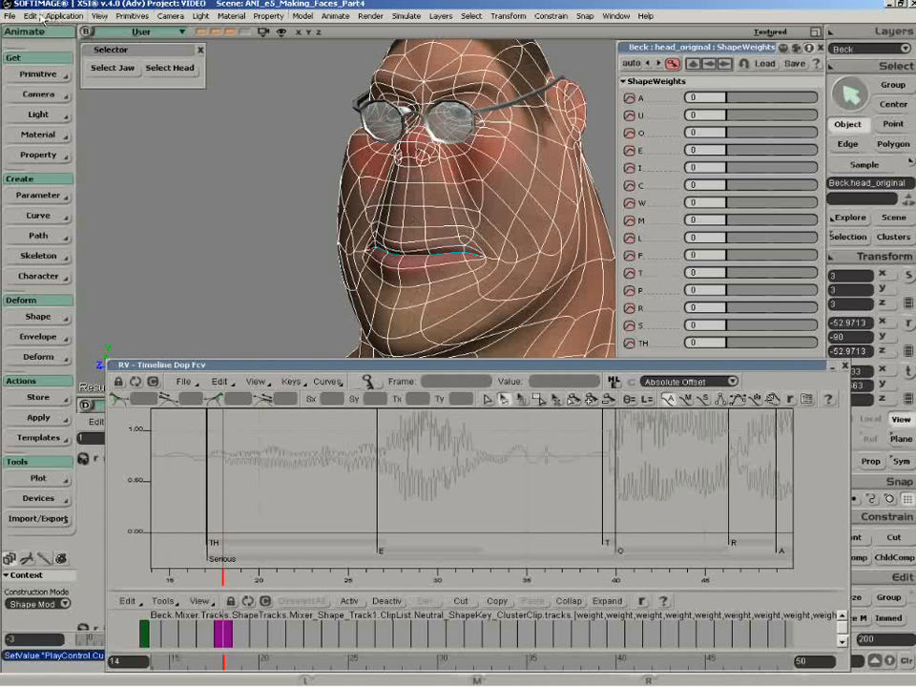
In the Animation preferences, make added keys use the current preference settings and set the slope orientation constraint to Plateau (horizontal for local min & max)
left_click(9, 15)
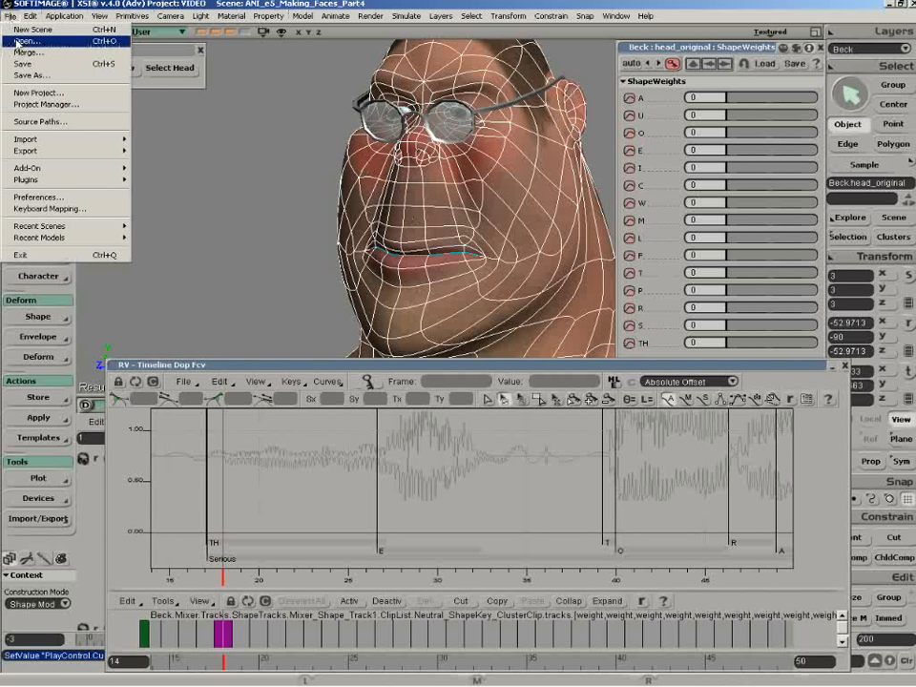
left_click(37, 197)
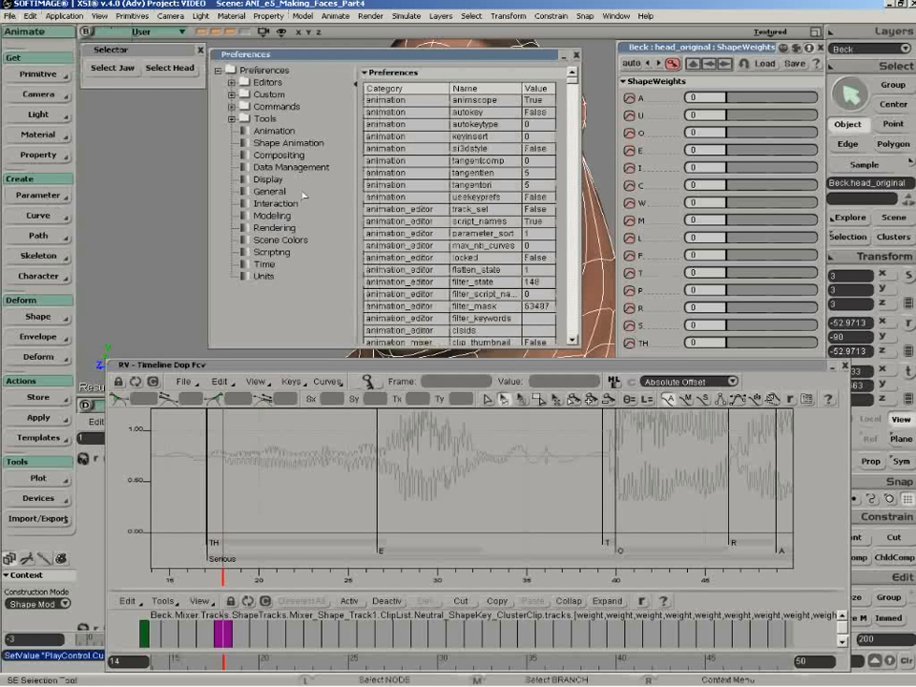
left_click(270, 132)
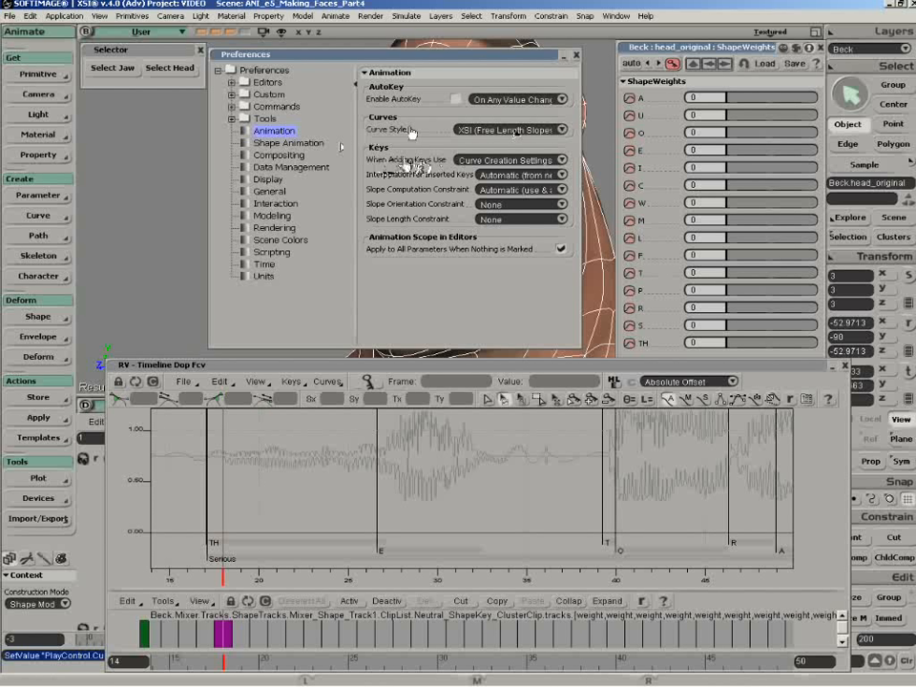
left_click(469, 161)
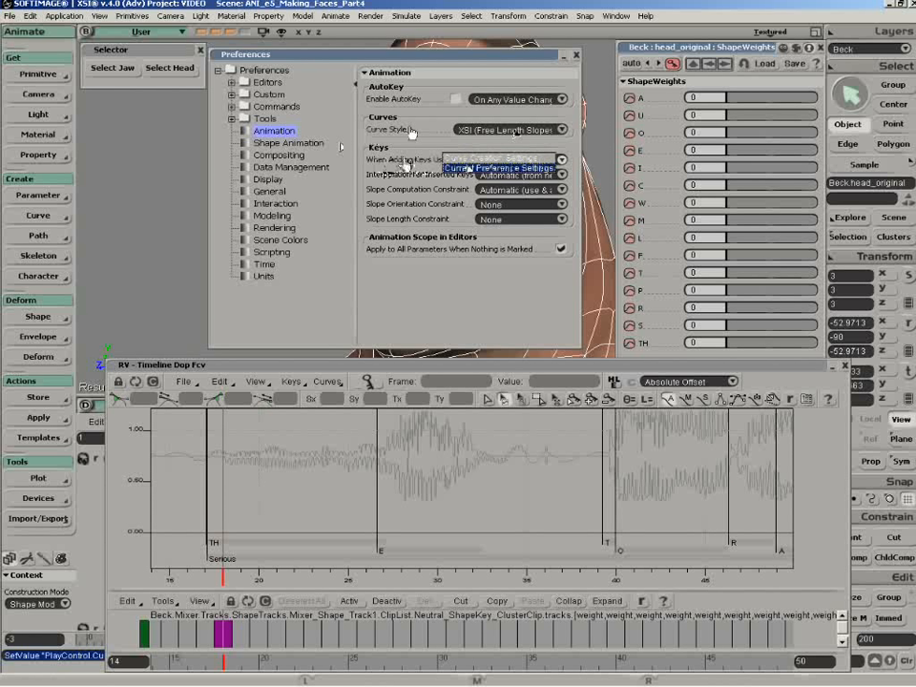
left_click(496, 168)
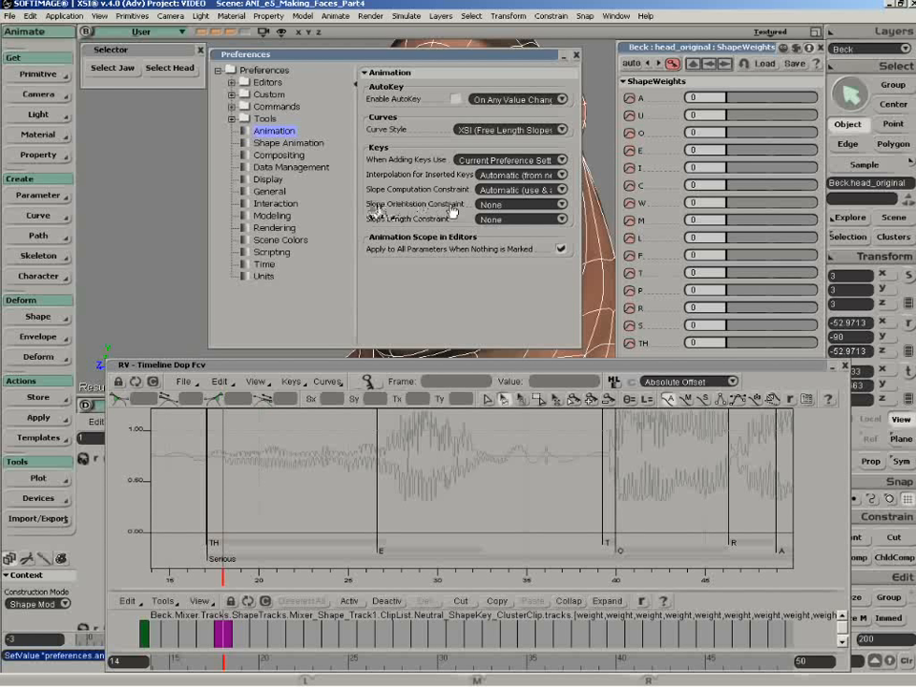
left_click(562, 205)
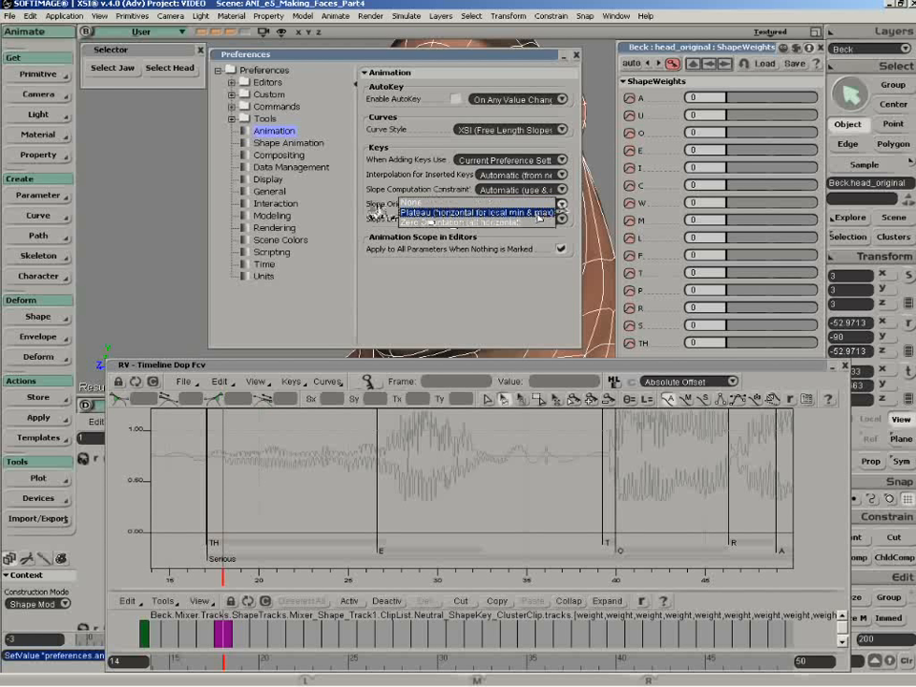
left_click(540, 213)
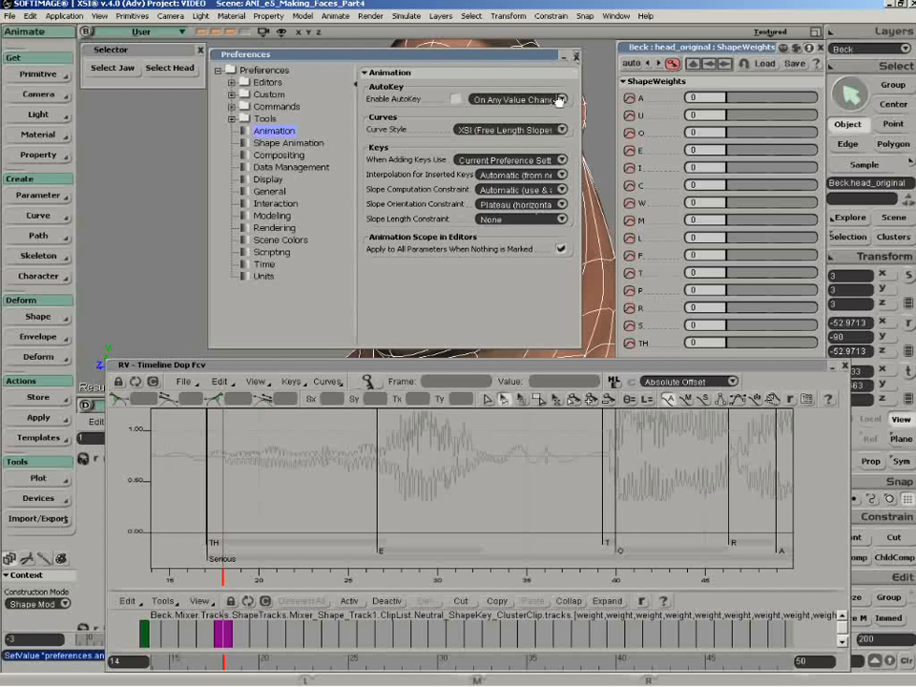
left_click(576, 55)
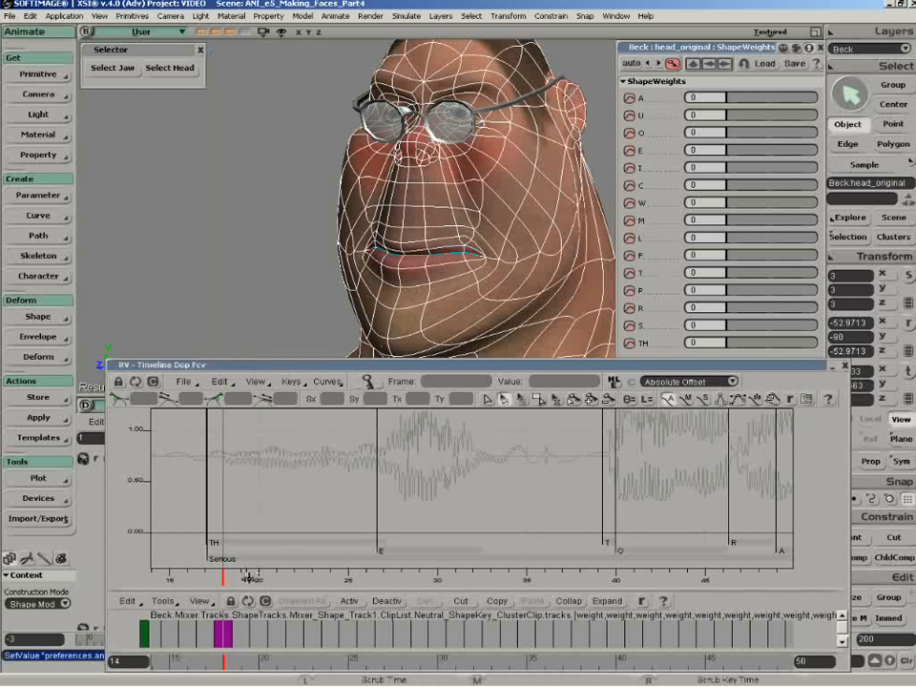
At frame 23, between the TH and E markers, set the TH weight to 1 and key all shape weights
left_click_drag(249, 578, 311, 576)
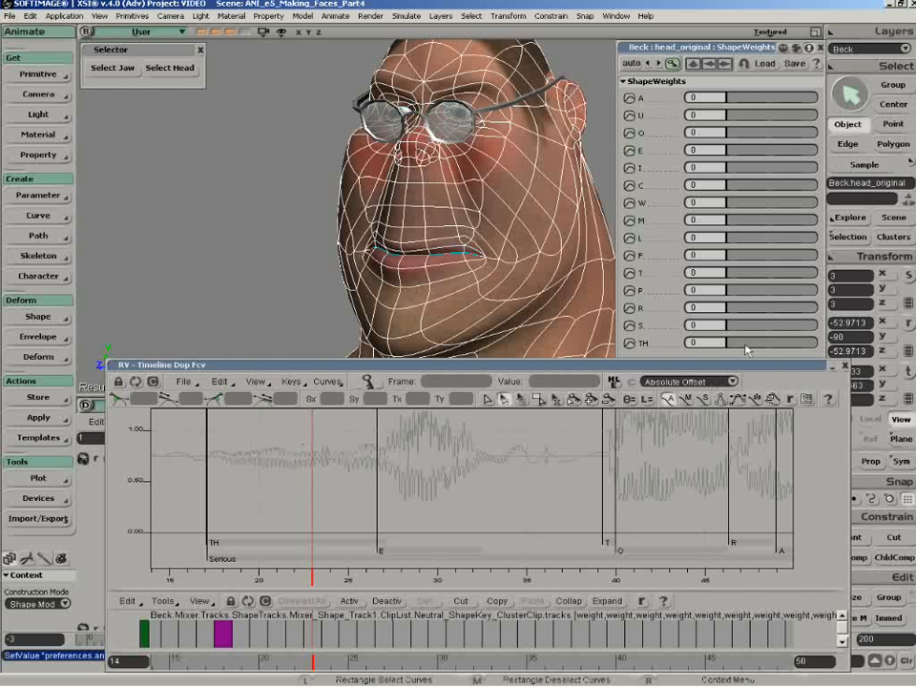
left_click_drag(748, 343, 817, 343)
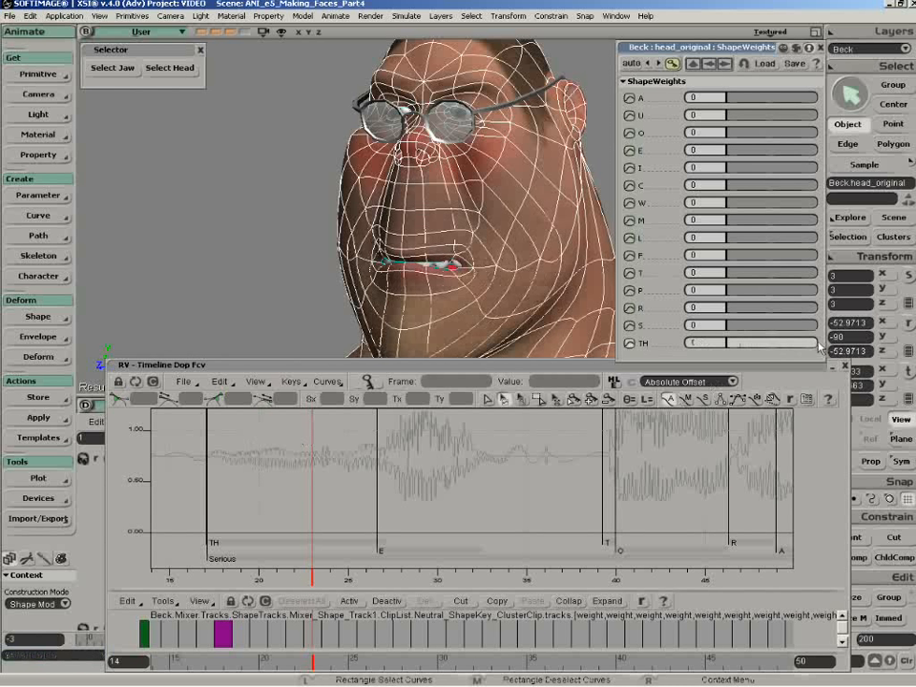
left_click(672, 63)
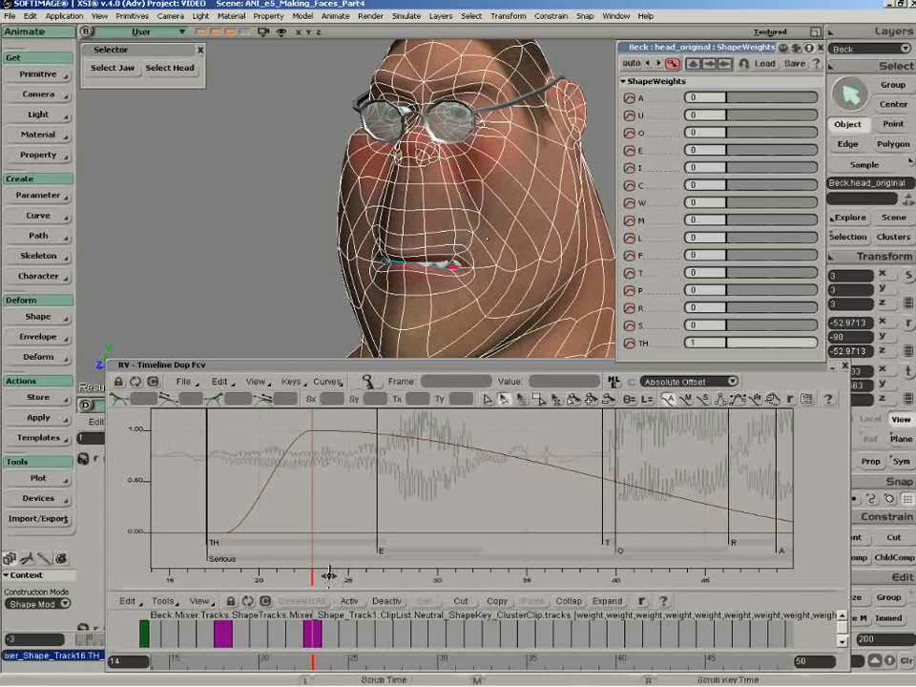
At frame 29, after the E marker, set TH to 0 and E to 1, and key all shape weights
left_click_drag(328, 576, 420, 578)
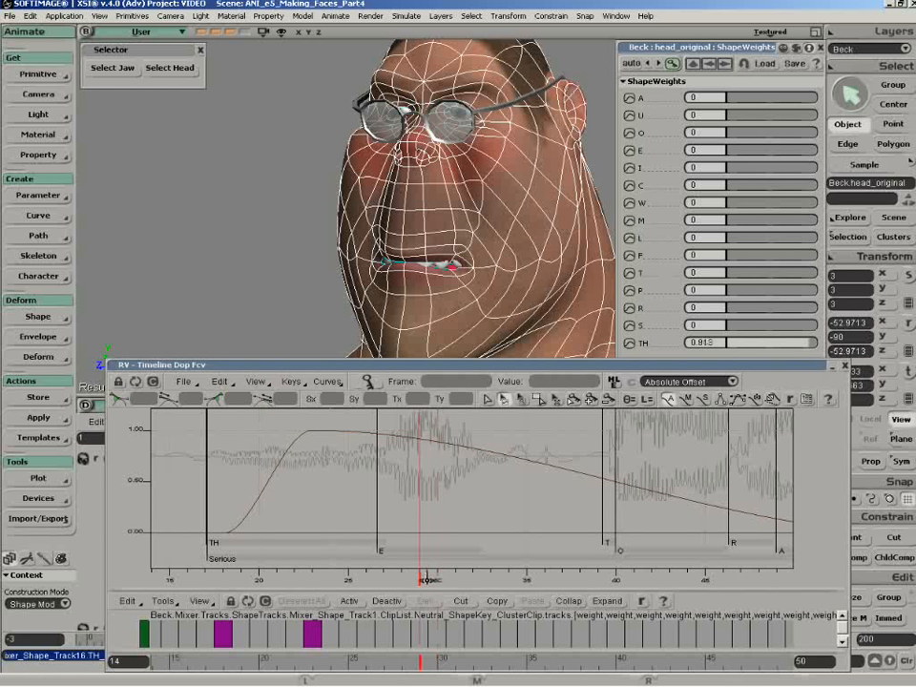
left_click_drag(799, 355, 760, 350)
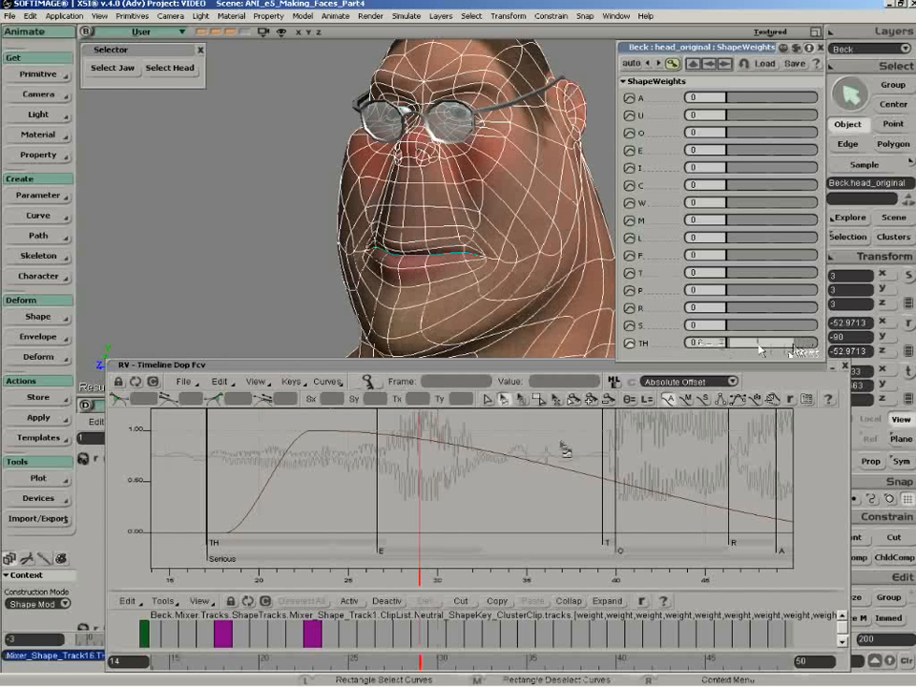
left_click_drag(747, 149, 827, 156)
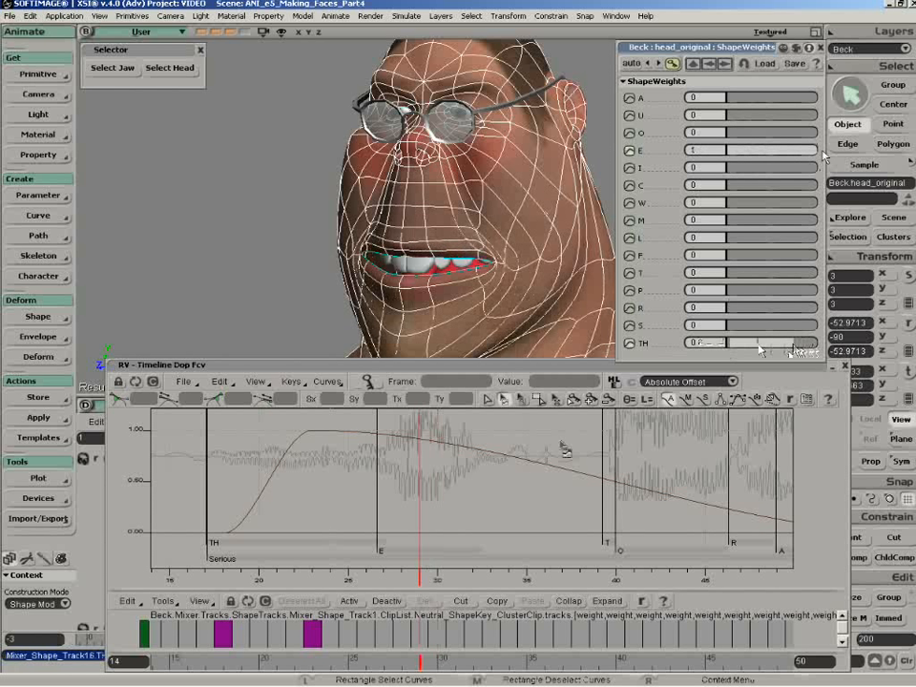
left_click(673, 63)
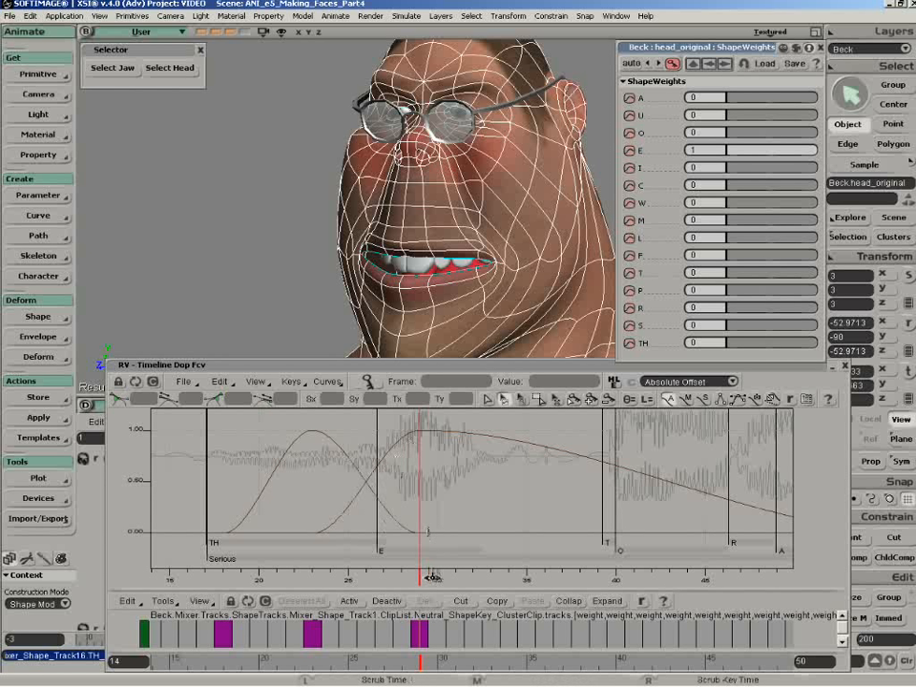
At frame 39, by the T marker, set E to 0 and T to 1, and key all shape weights
left_click_drag(430, 578, 494, 581)
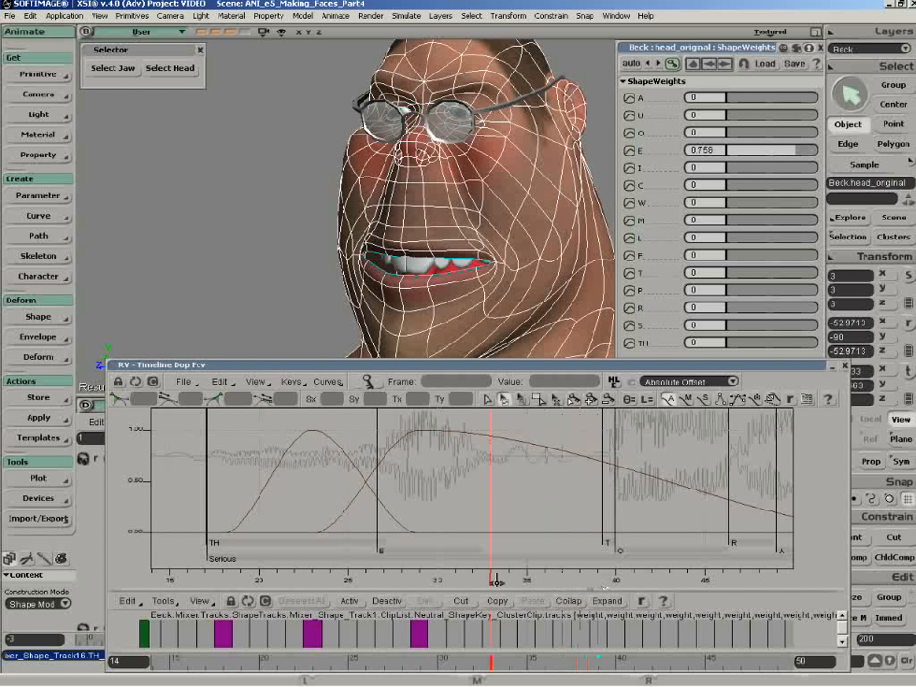
mouse_move(498, 579)
left_mouse_down()
mouse_move(579, 580)
mouse_move(489, 579)
left_mouse_up()
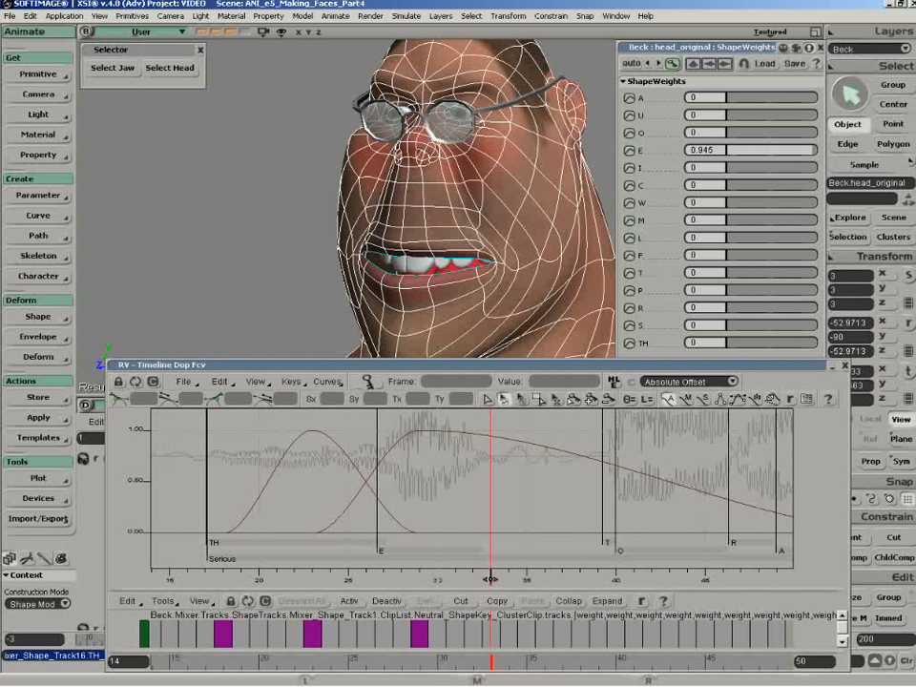
left_click_drag(491, 579, 598, 530)
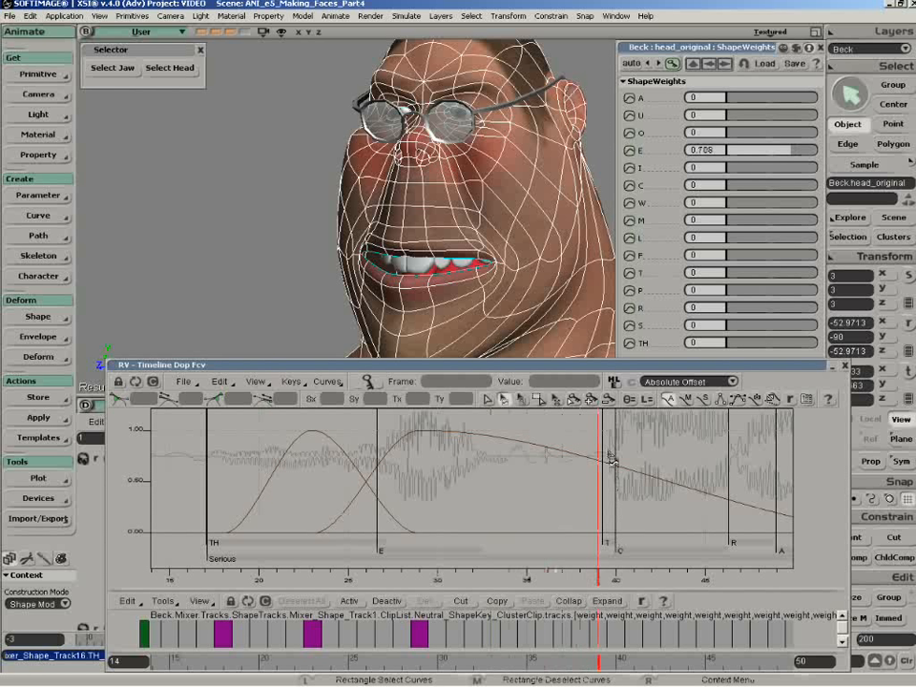
left_click_drag(793, 154, 722, 150)
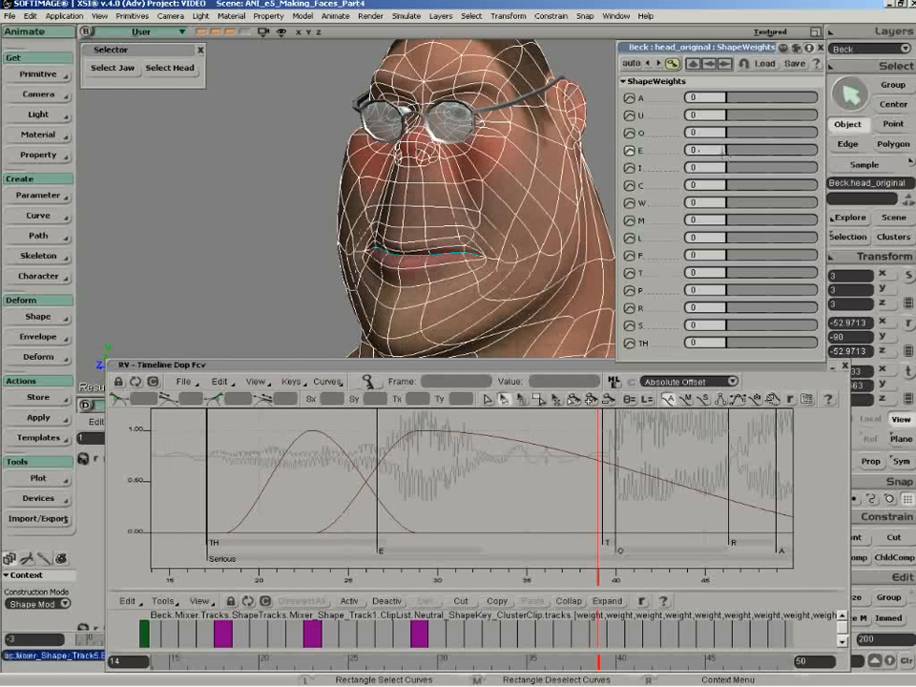
left_click_drag(728, 273, 821, 273)
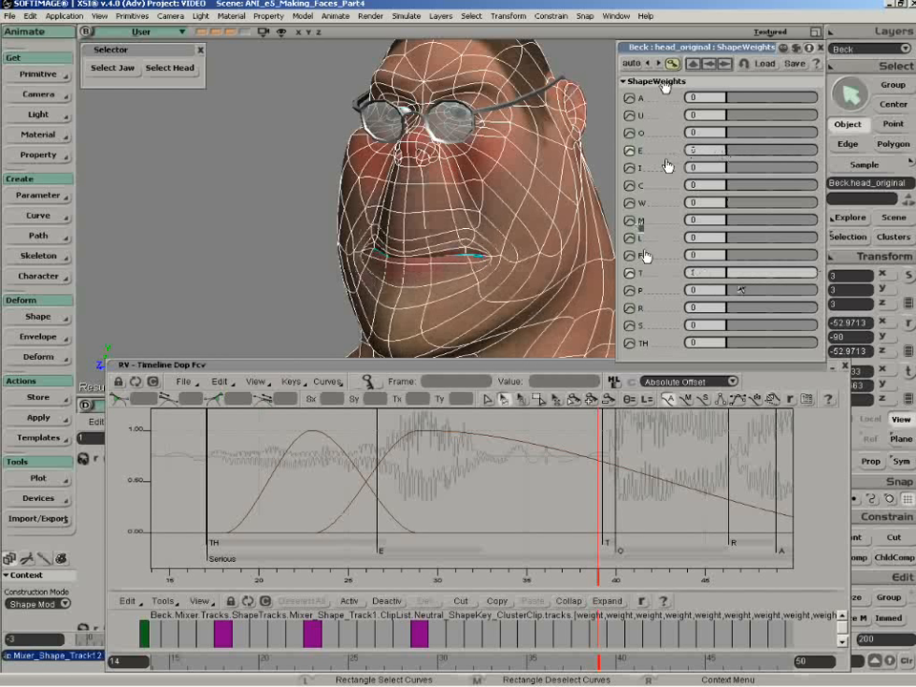
key("k")
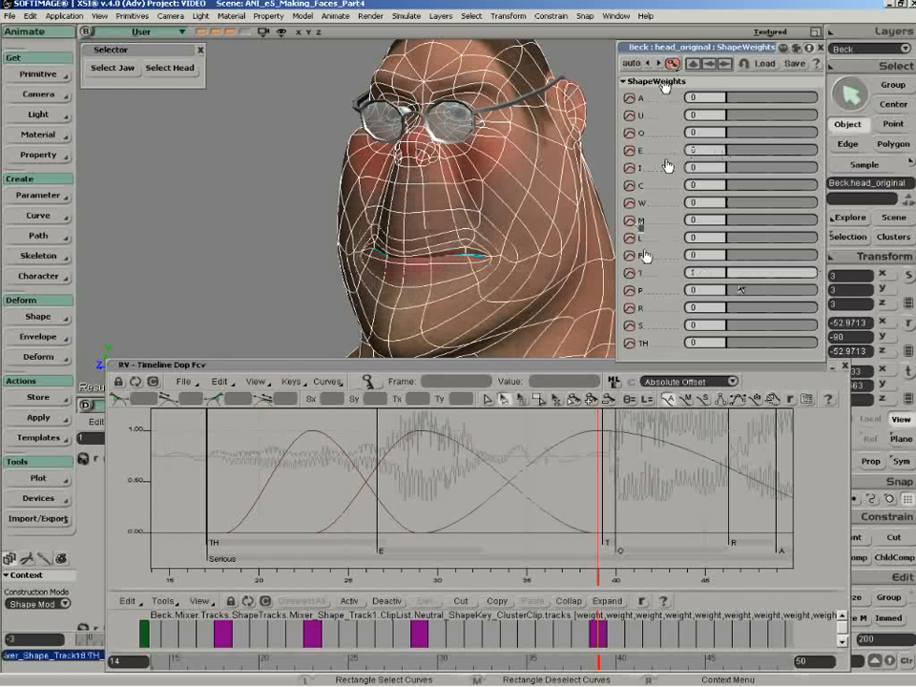
At frame 43, after the O marker, set T to 0 and O to 1, and key all shape weights
left_click_drag(601, 581, 665, 579)
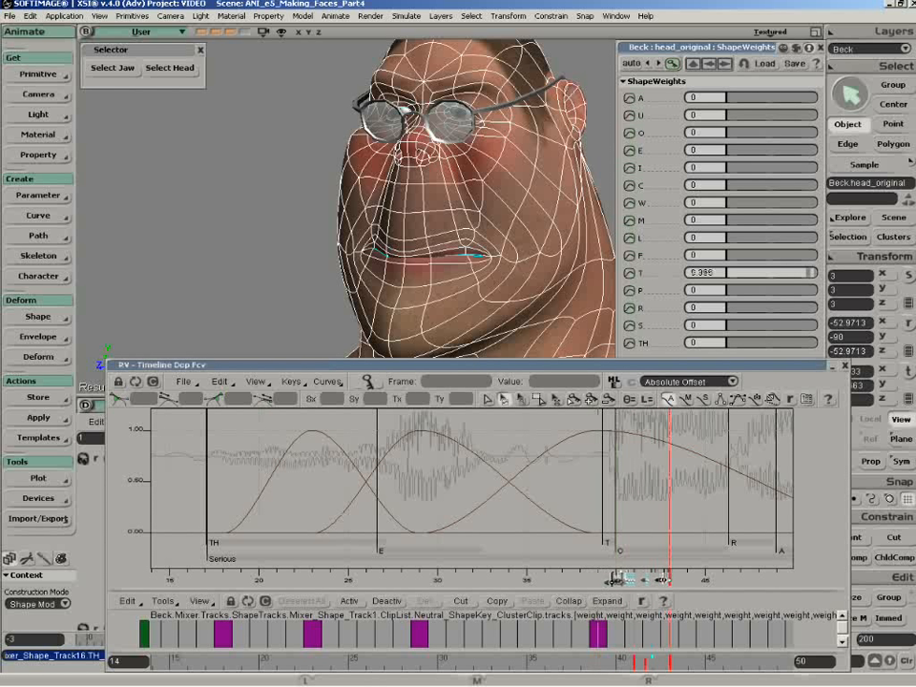
left_click_drag(801, 276, 774, 278)
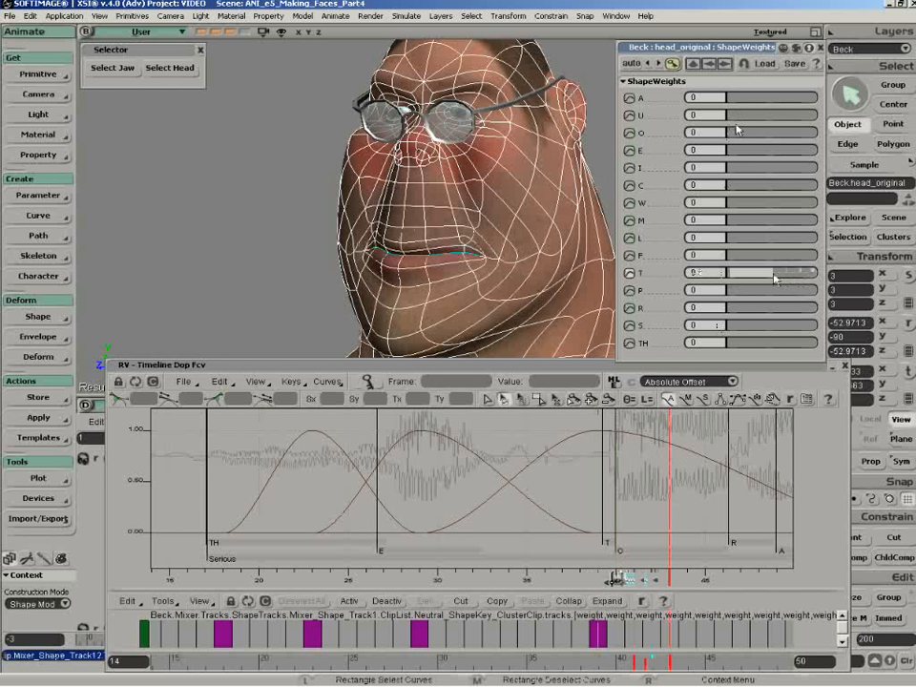
left_click_drag(736, 130, 753, 133)
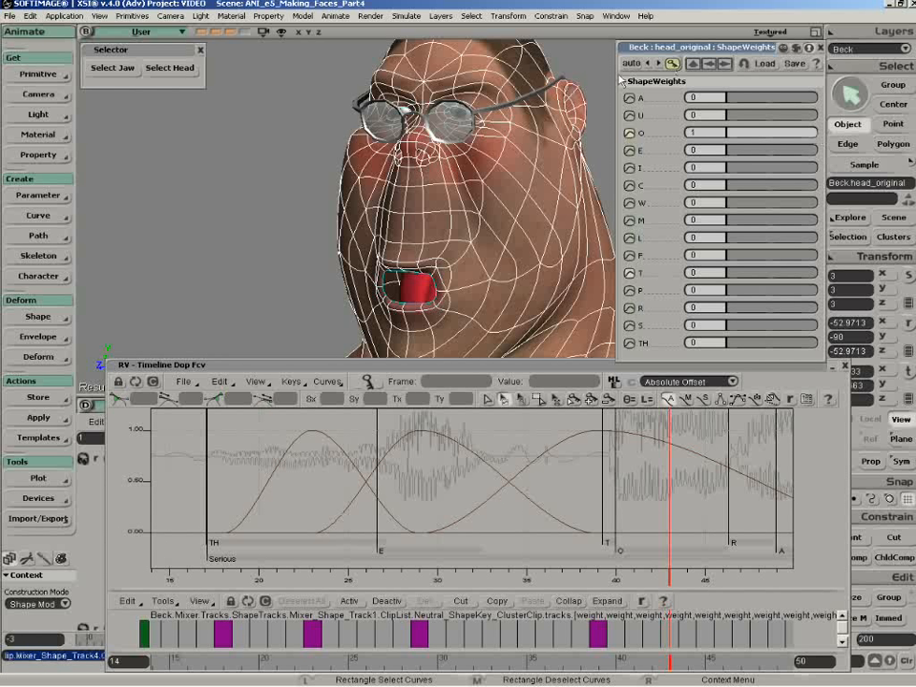
left_click(671, 63)
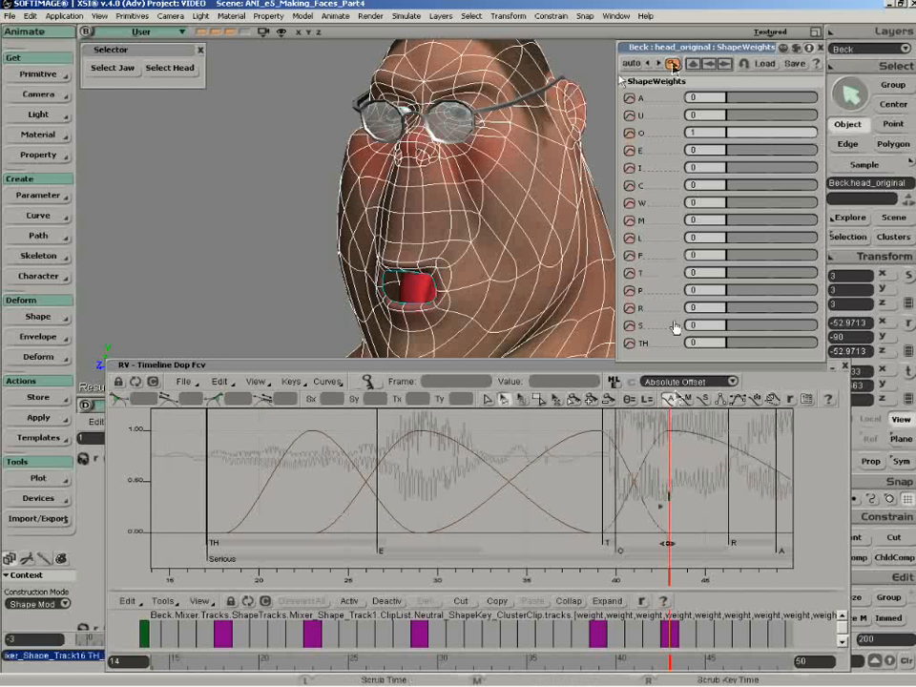
At frame 48, after the R marker, set O to 0 and R to 1, and key all shape weights
left_click_drag(672, 577, 756, 576)
left_click_drag(791, 134, 722, 140)
left_click_drag(758, 309, 814, 305)
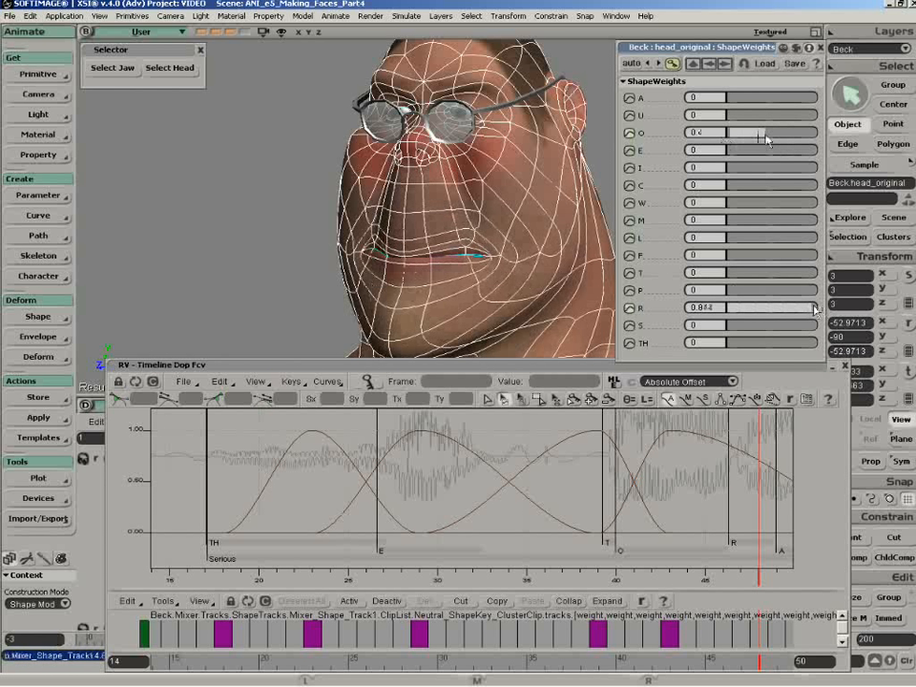
left_click(674, 63)
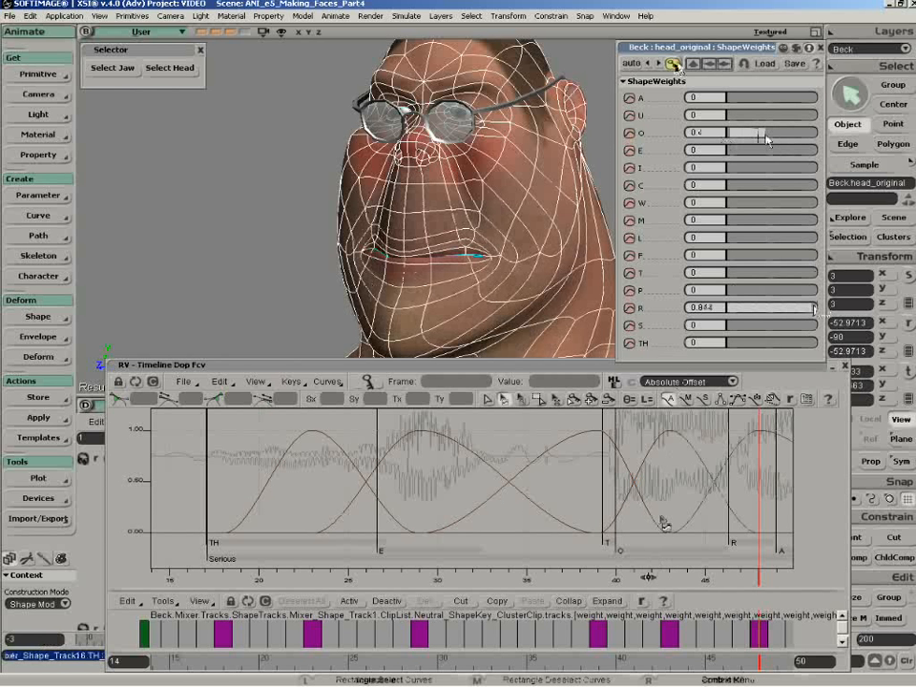
Examine the weight curves against the phoneme markers up to about frame 68, and scrub the mouth animation from about frame 18 to 31
left_click_drag(679, 499, 360, 502)
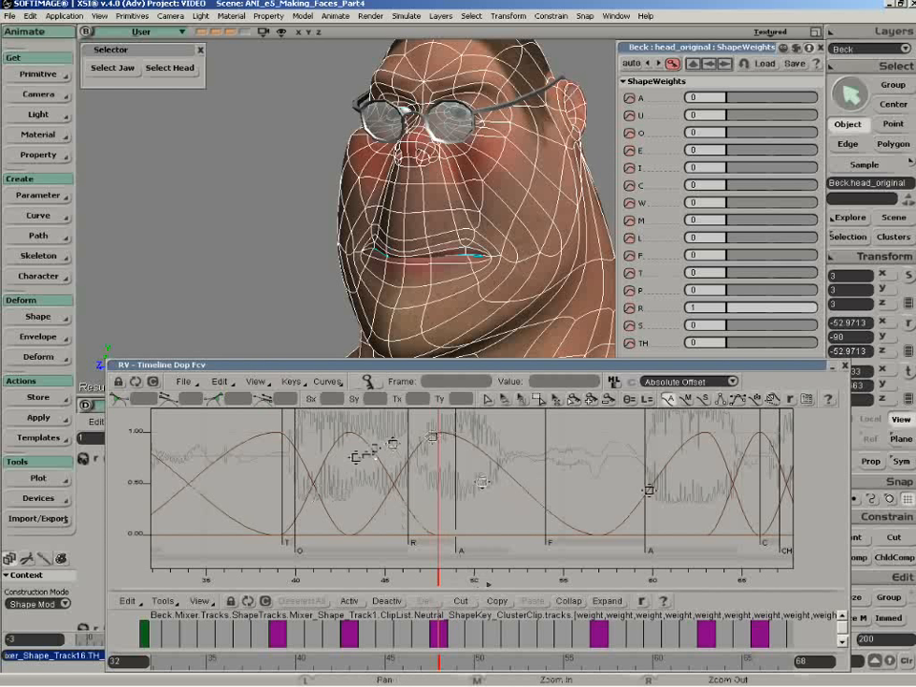
left_click_drag(284, 491, 690, 498)
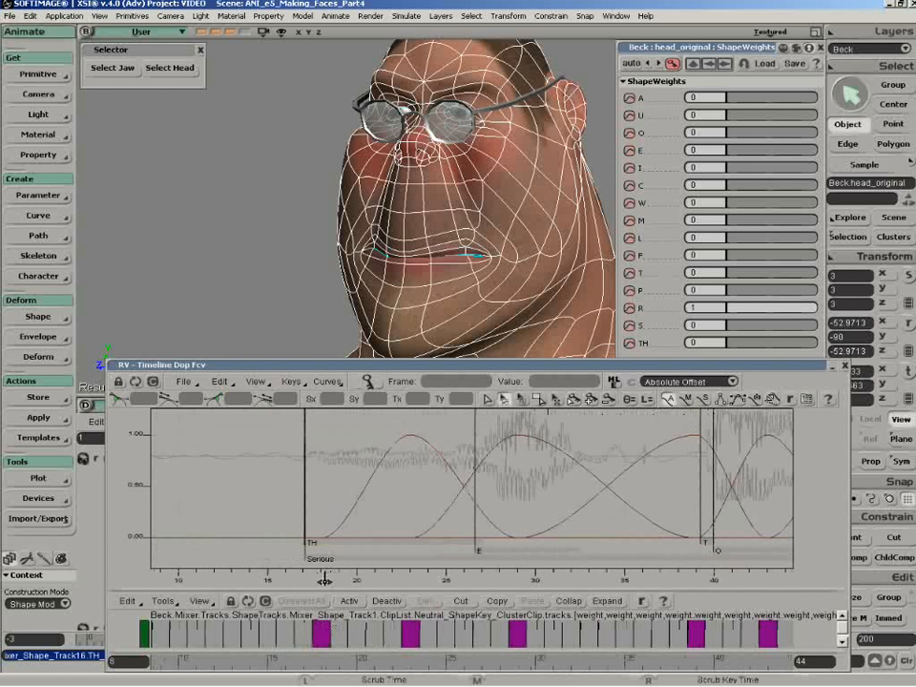
left_click_drag(322, 579, 552, 496)
Move the timeline curve window slightly and roll it up to its title bar to uncover the Animation Mixer
left_click_drag(568, 369, 545, 360)
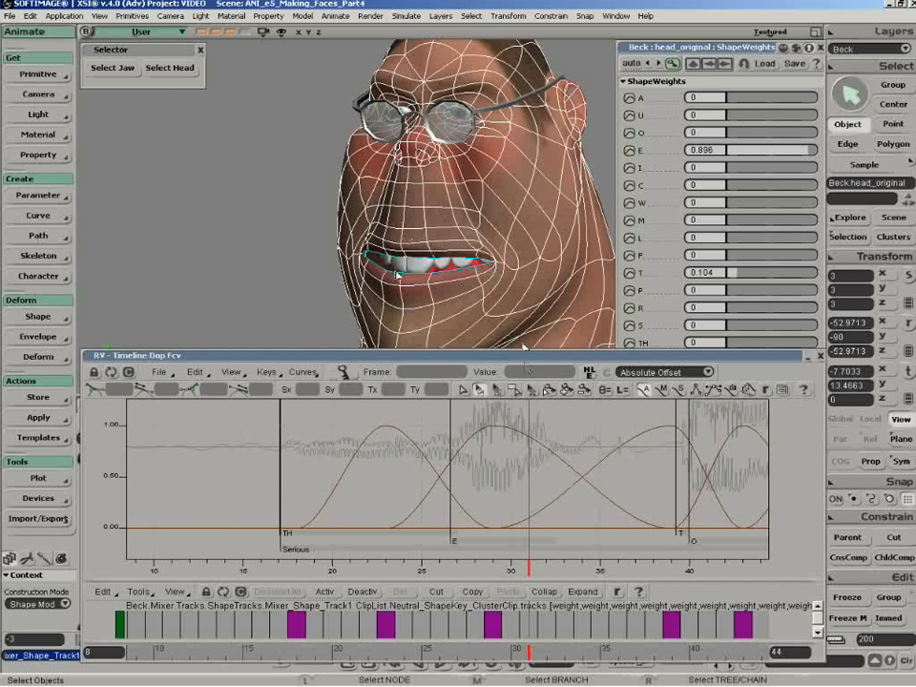
double_click(523, 354)
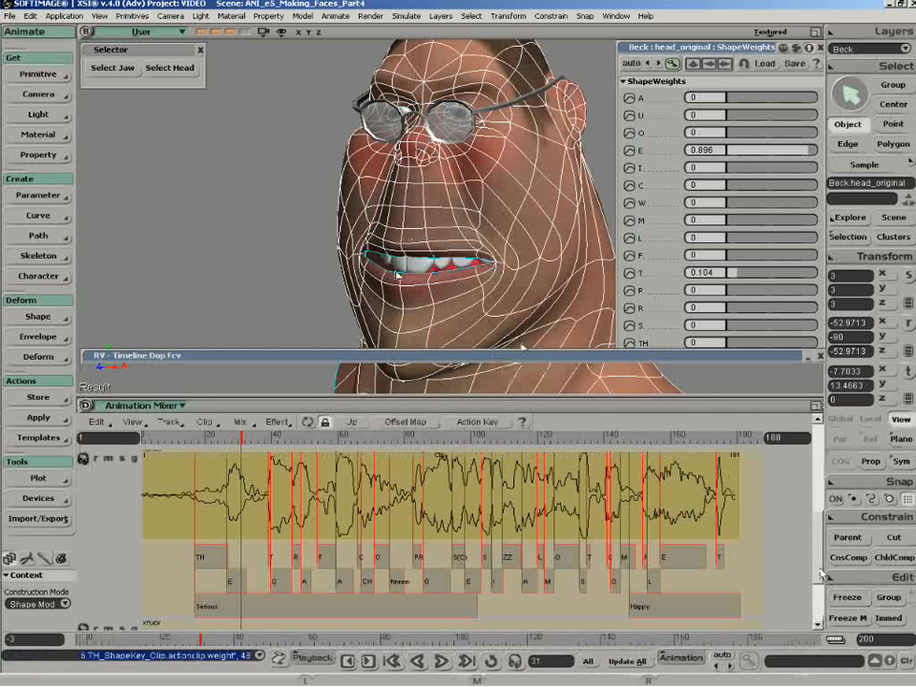
Mute the expression shape track in the Animation Mixer, scrub the mouth animation from frame 31 to 43, and unmute the track
scroll(818, 539, "up", 2)
left_click_drag(818, 539, 816, 483)
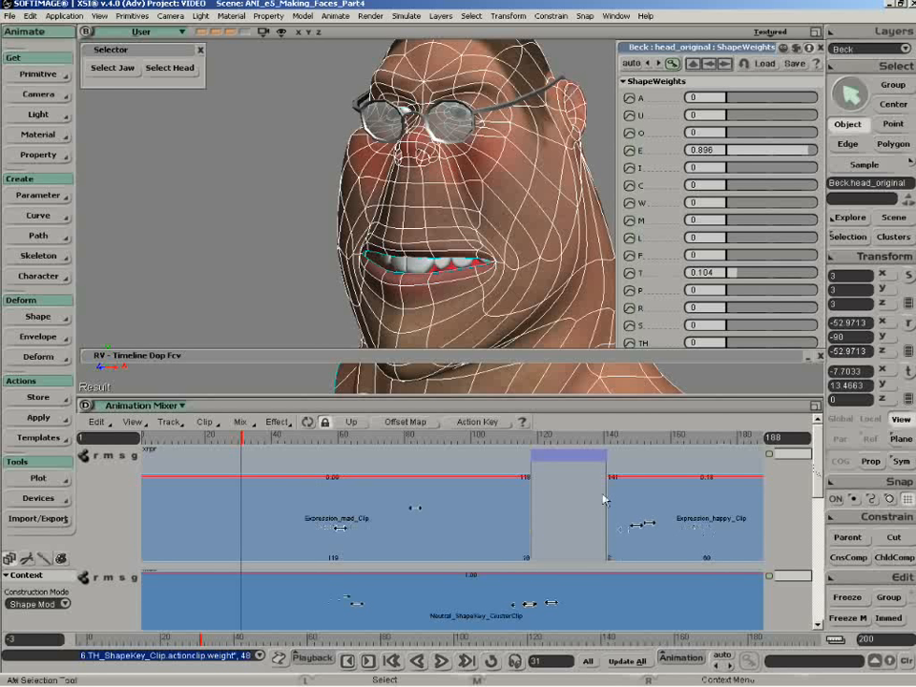
left_click(108, 457)
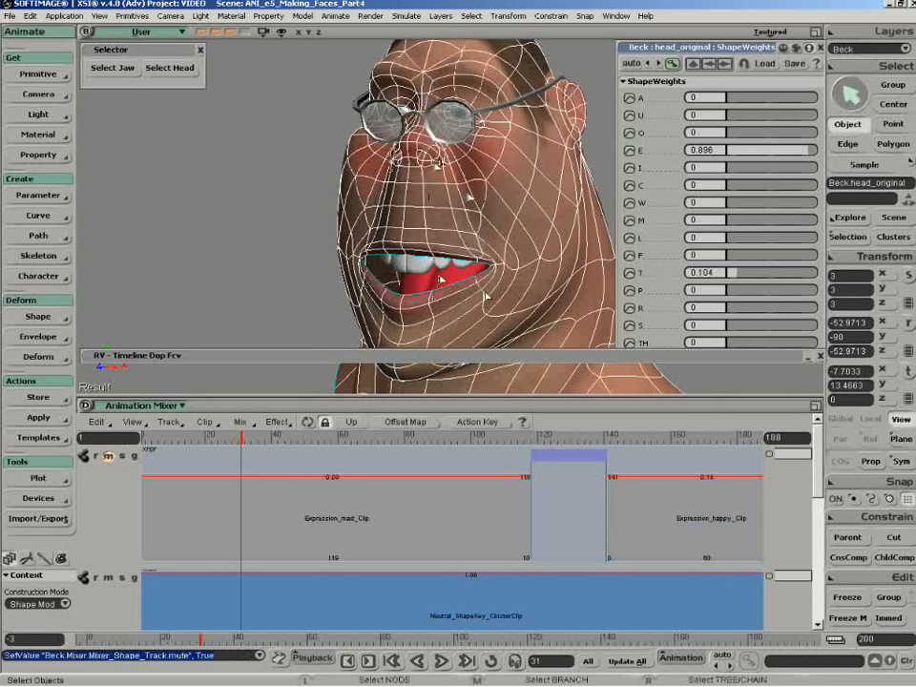
left_click(613, 355)
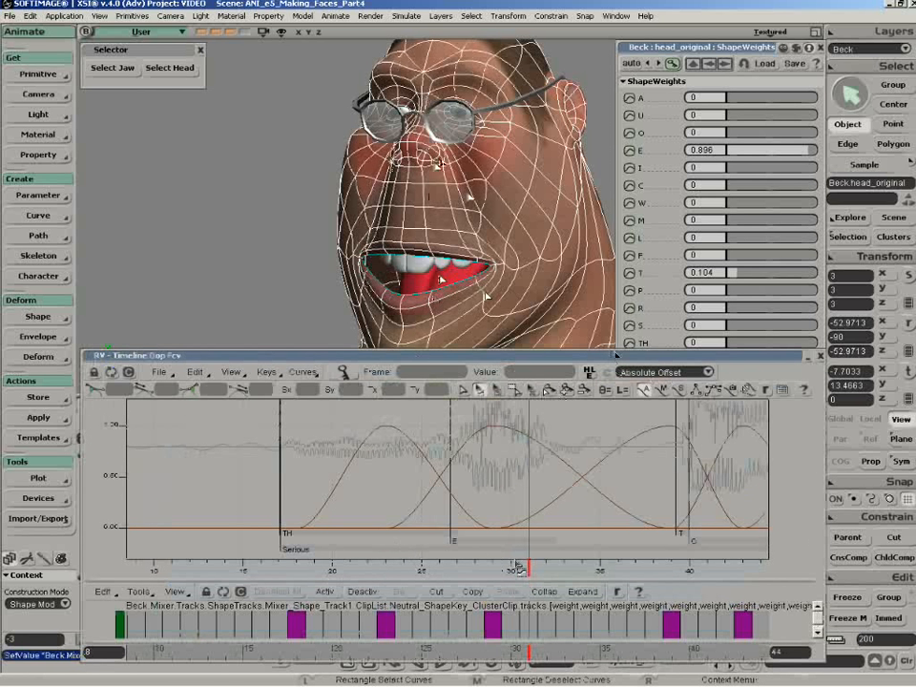
left_click_drag(526, 568, 752, 583)
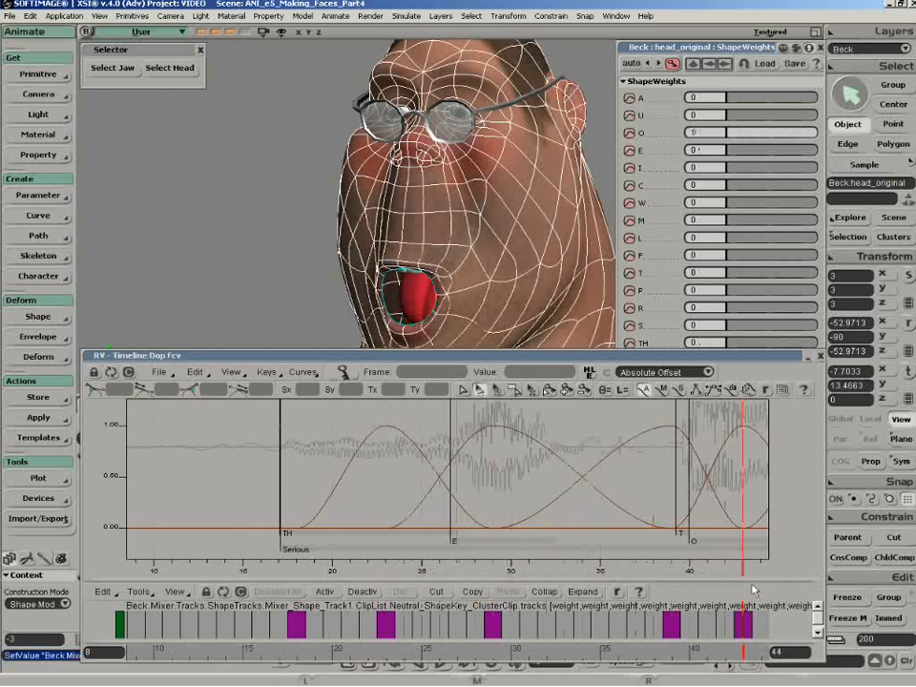
left_click(745, 361)
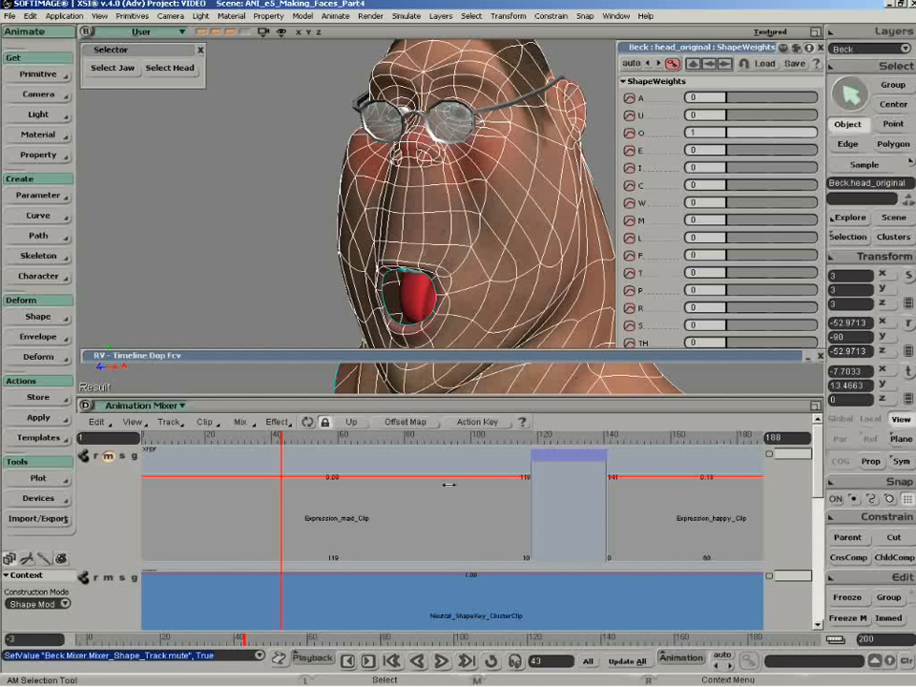
left_click(109, 456)
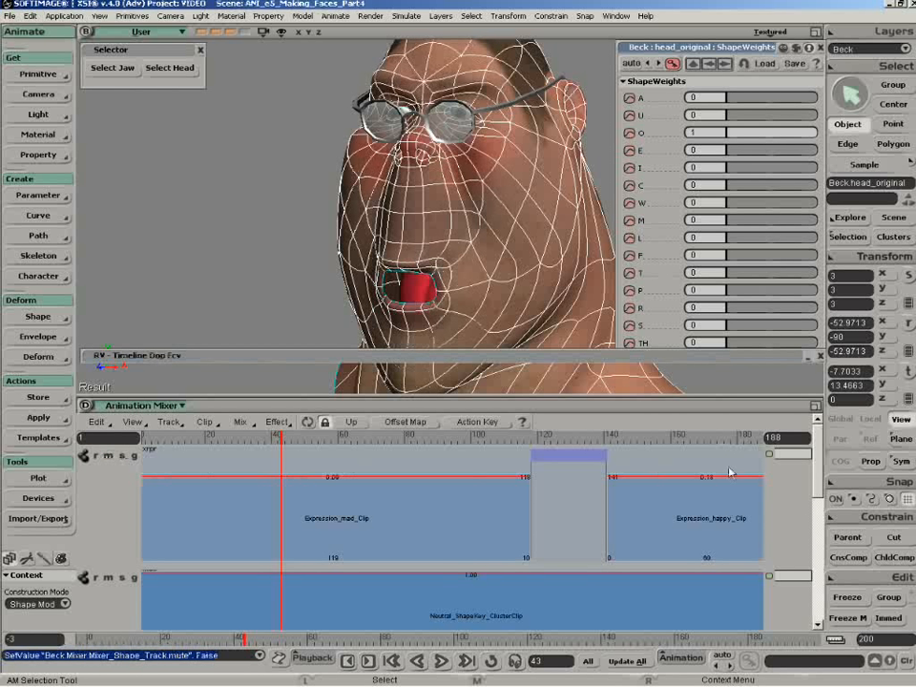
Lower the weight of Expression_mad_Clip to about half at frame 43 and of Expression_happy_Clip to about 0.34 at frame 153
mouse_move(809, 460)
left_mouse_down()
mouse_move(785, 464)
mouse_move(793, 461)
left_mouse_up()
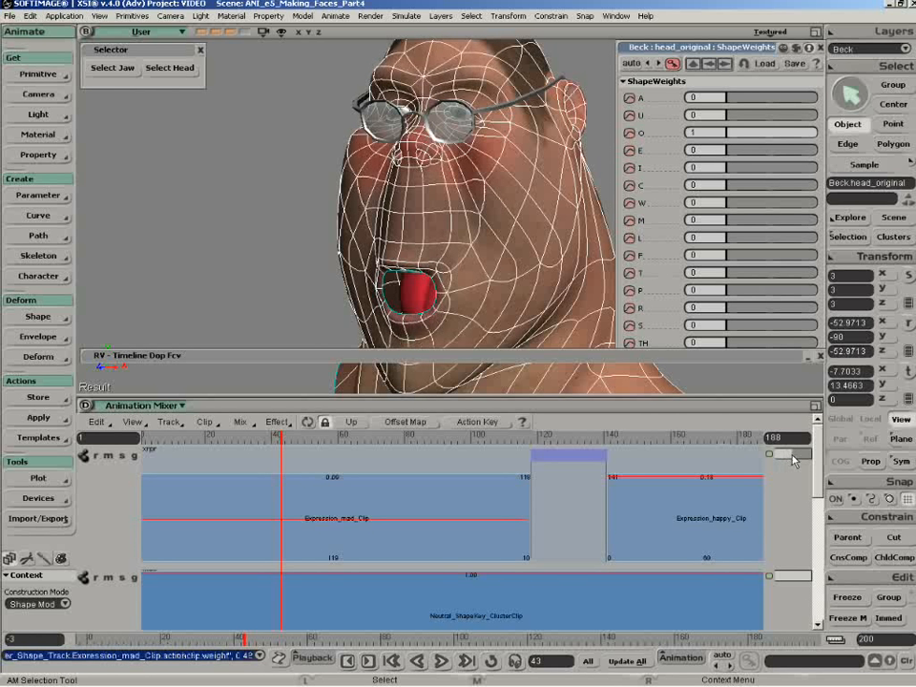
left_click(649, 439)
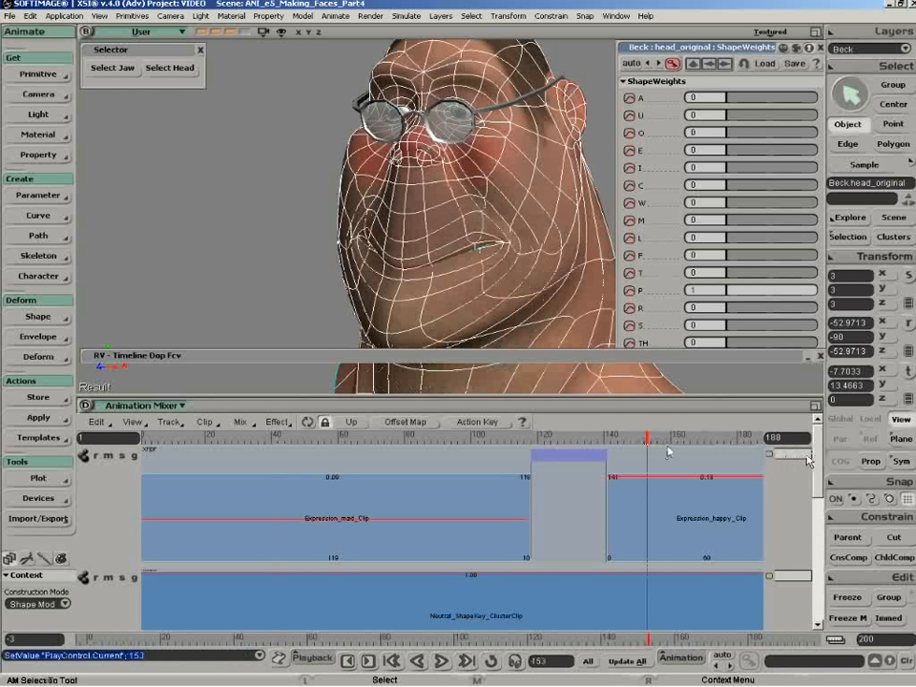
left_click_drag(809, 458, 789, 463)
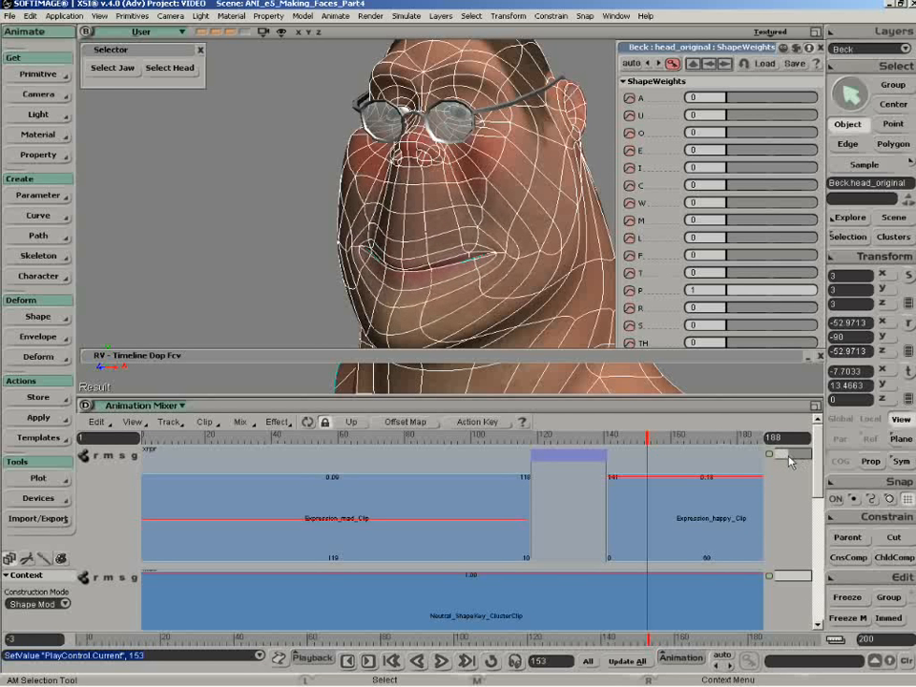
Unroll the timeline curve window, move it up, and enlarge its dopesheet area
left_click(713, 359)
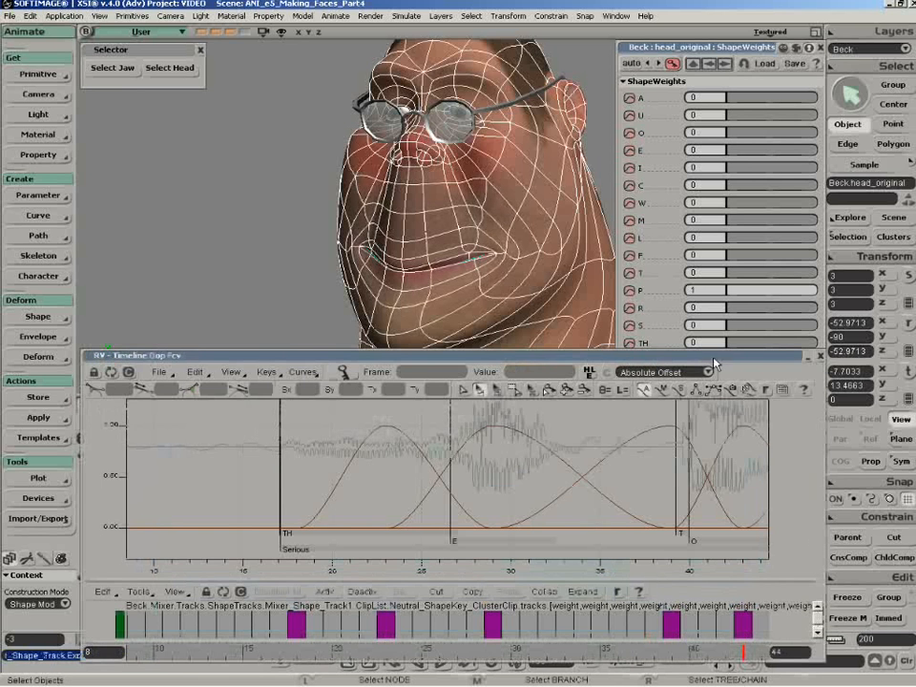
left_click_drag(714, 363, 673, 311)
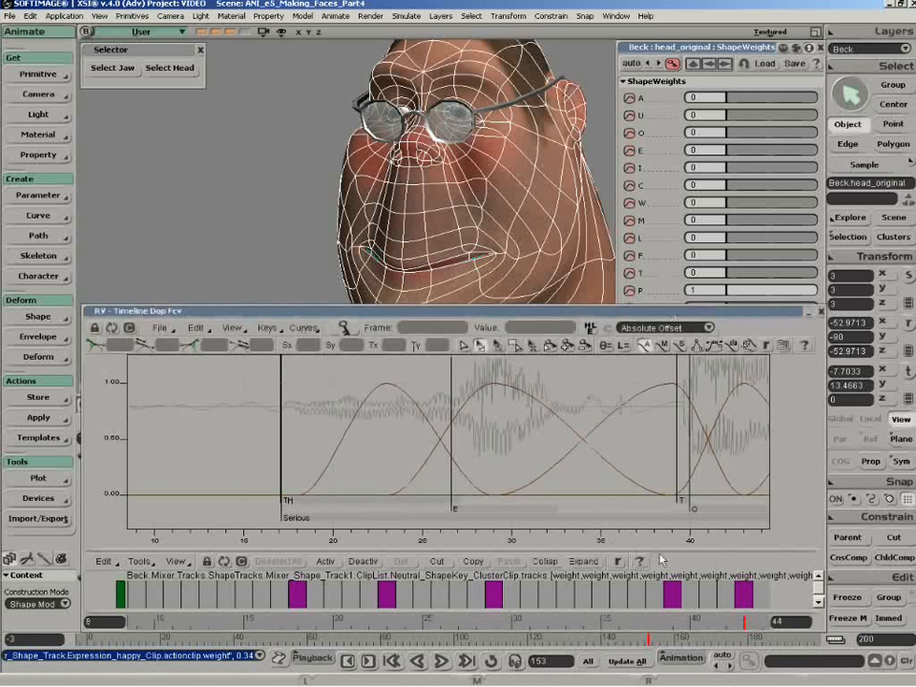
left_click_drag(661, 552, 660, 530)
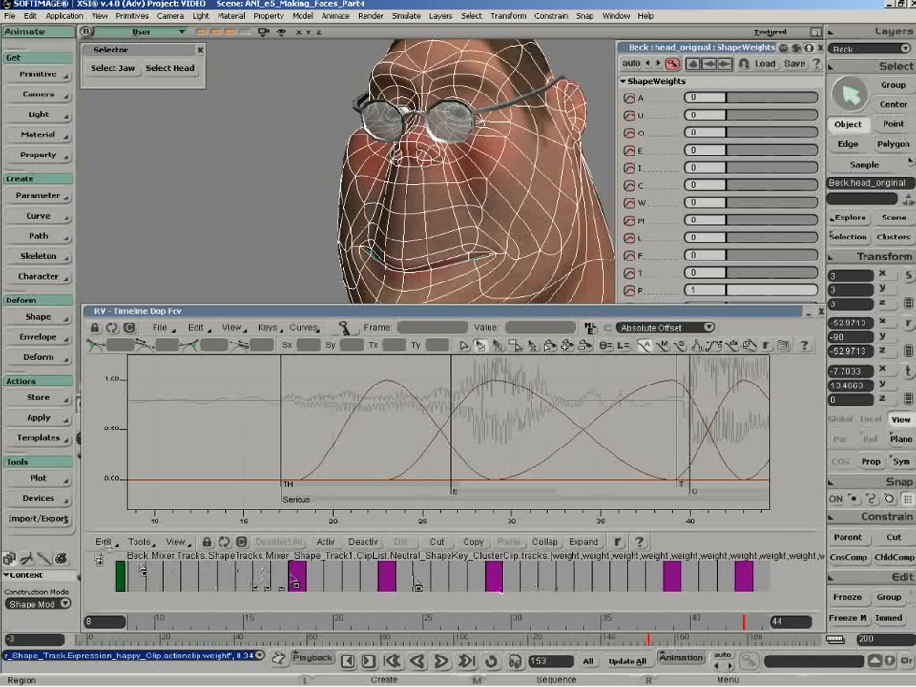
Enable Phoneme Key Display in the dopesheet preferences, and try showing the phoneme in-betweens before turning them off again
left_click(105, 542)
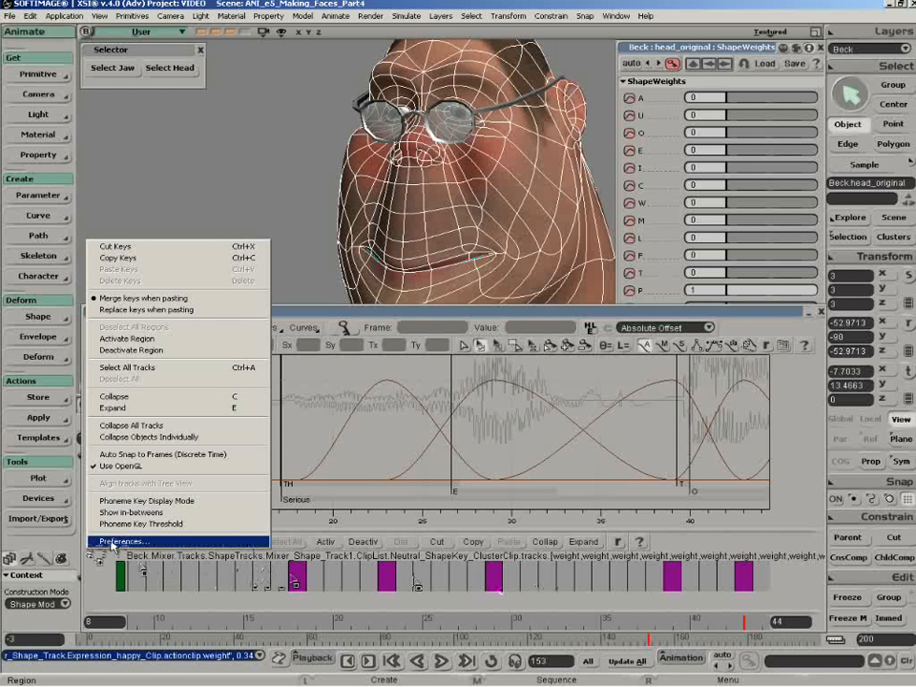
left_click(112, 542)
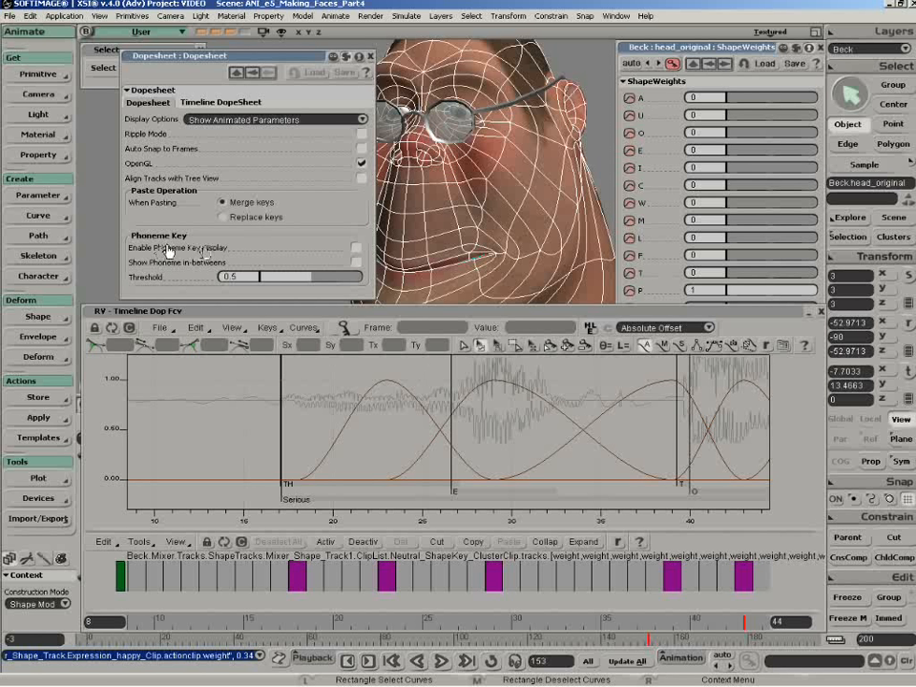
left_click(356, 248)
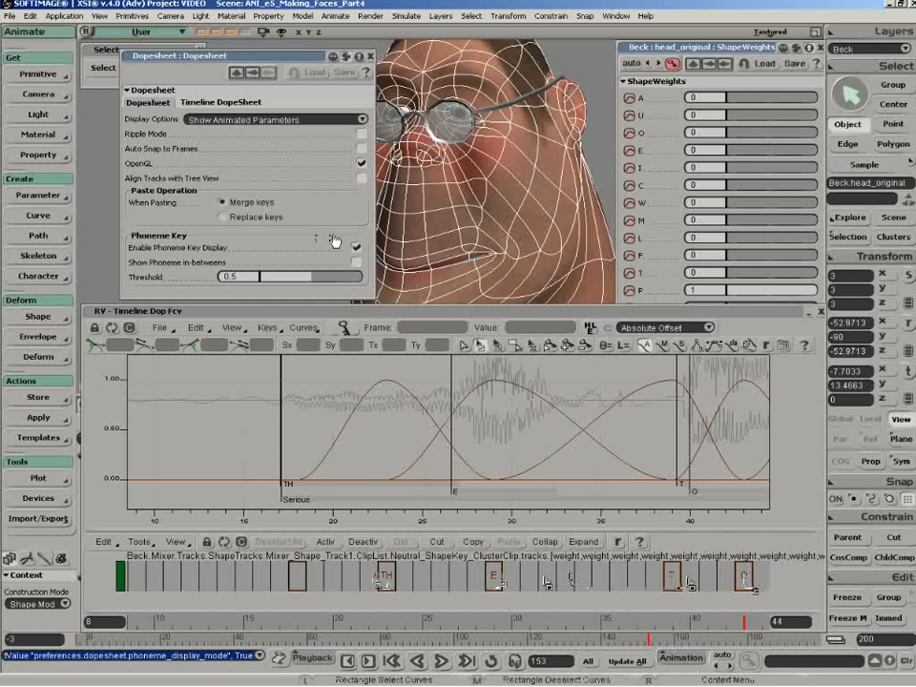
left_click(355, 261)
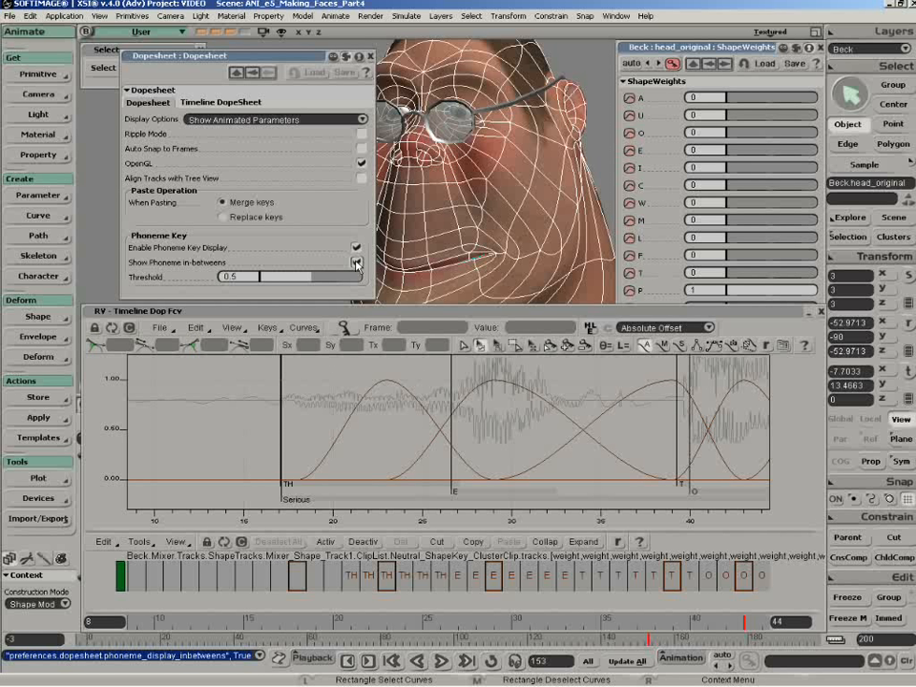
left_click(356, 262)
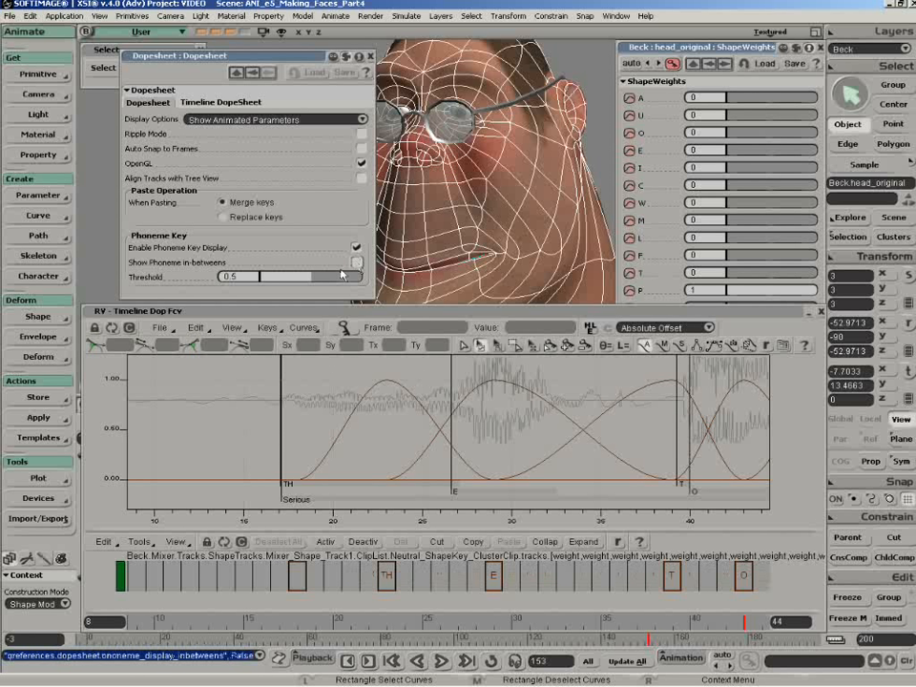
Set the phoneme key threshold to 0.922 with Show Phoneme in-betweens enabled, and close the dopesheet preferences
left_click_drag(158, 280, 165, 283)
key("BackSpace")
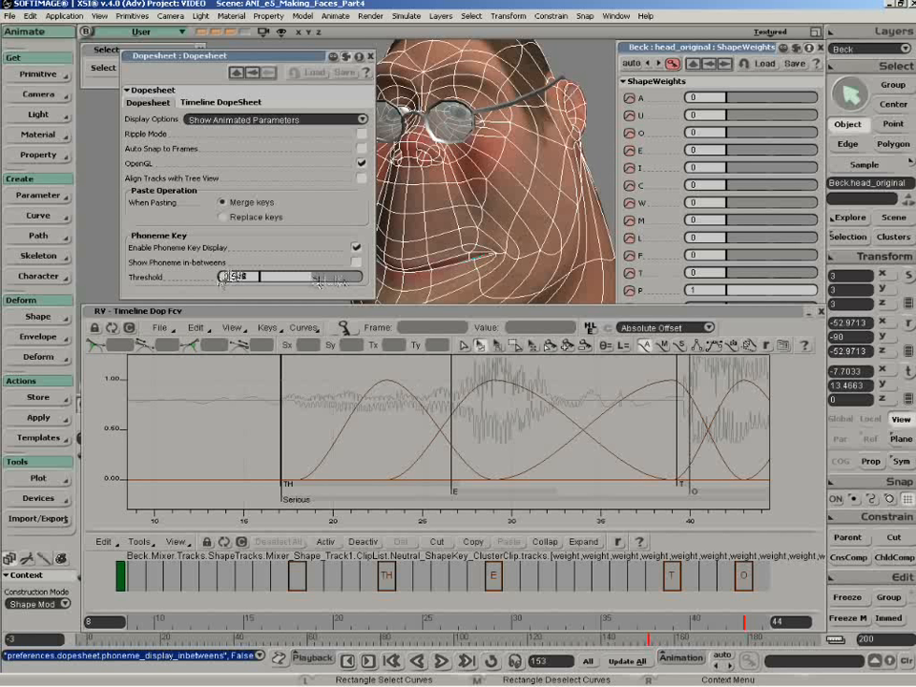
left_click_drag(318, 280, 360, 280)
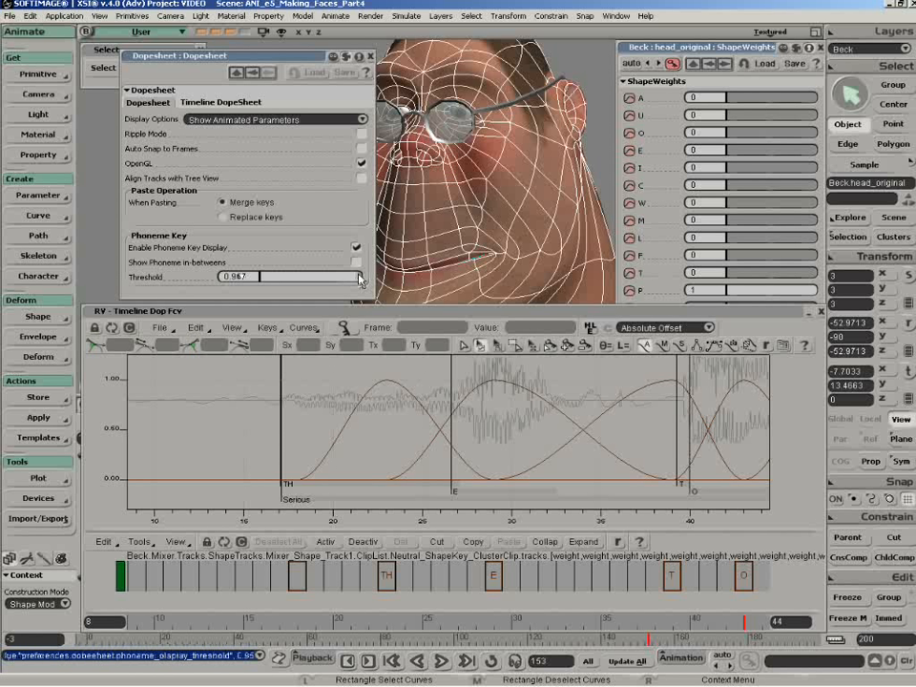
left_click(357, 262)
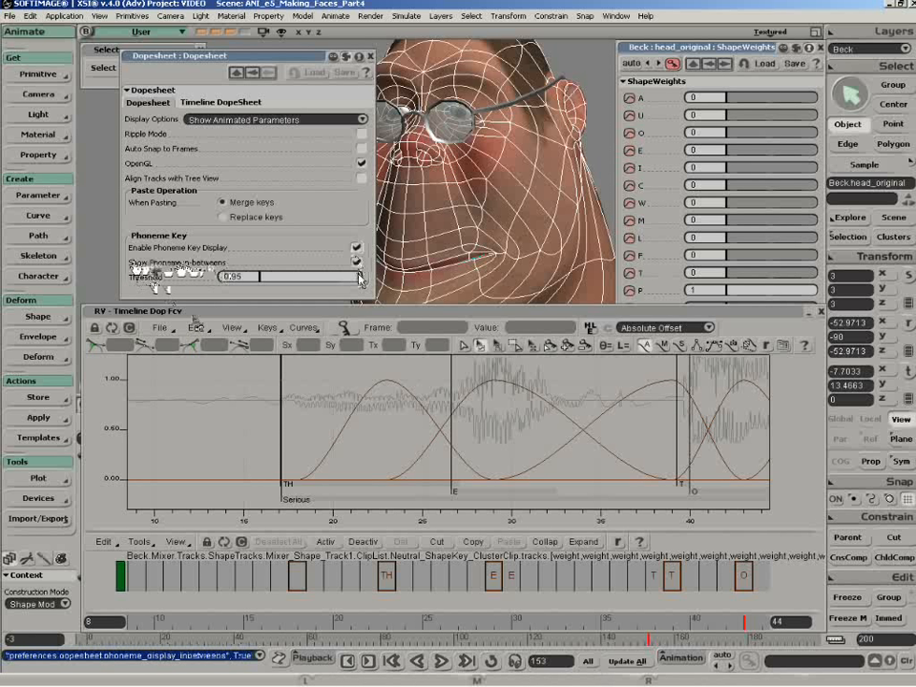
left_click_drag(358, 277, 355, 282)
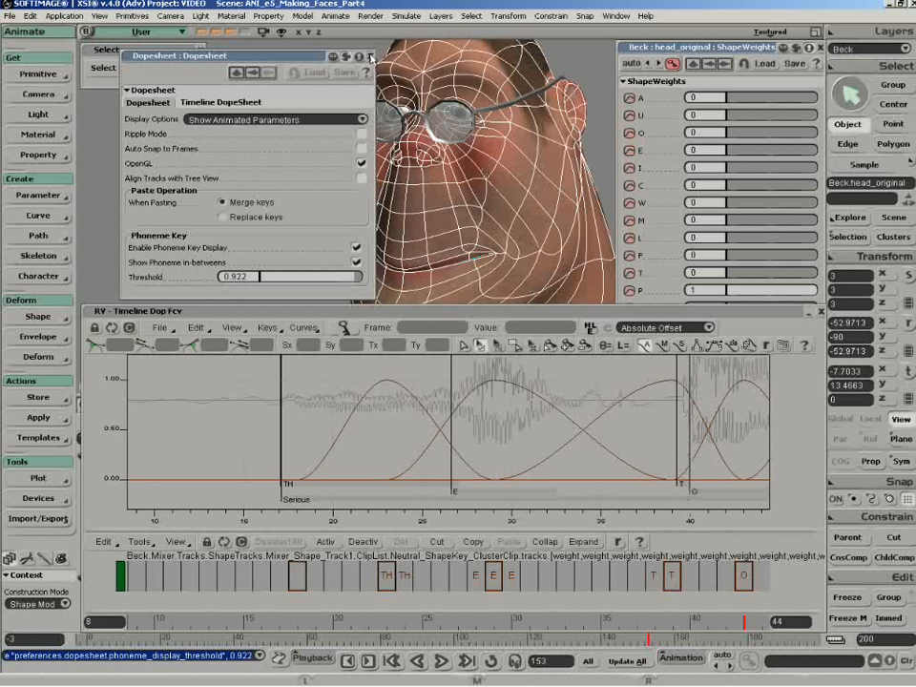
left_click(370, 59)
Scrub to frame 39, try shifting the T phoneme key to frames 38 and 40, and return it to frame 39
mouse_move(690, 520)
left_mouse_down()
mouse_move(676, 520)
mouse_move(684, 520)
left_mouse_up()
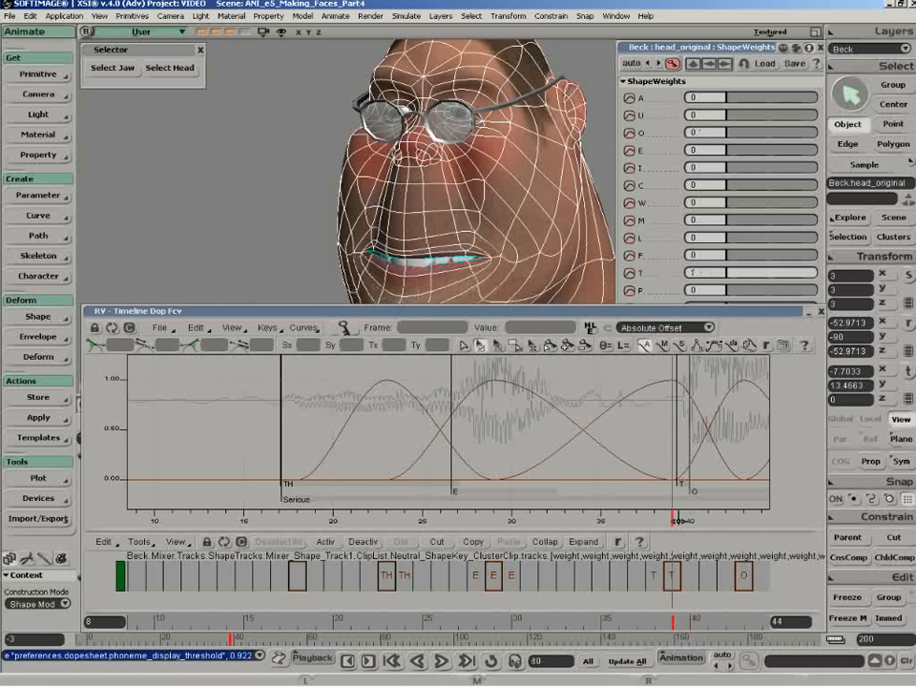
left_click(676, 583)
left_click_drag(675, 585, 658, 585)
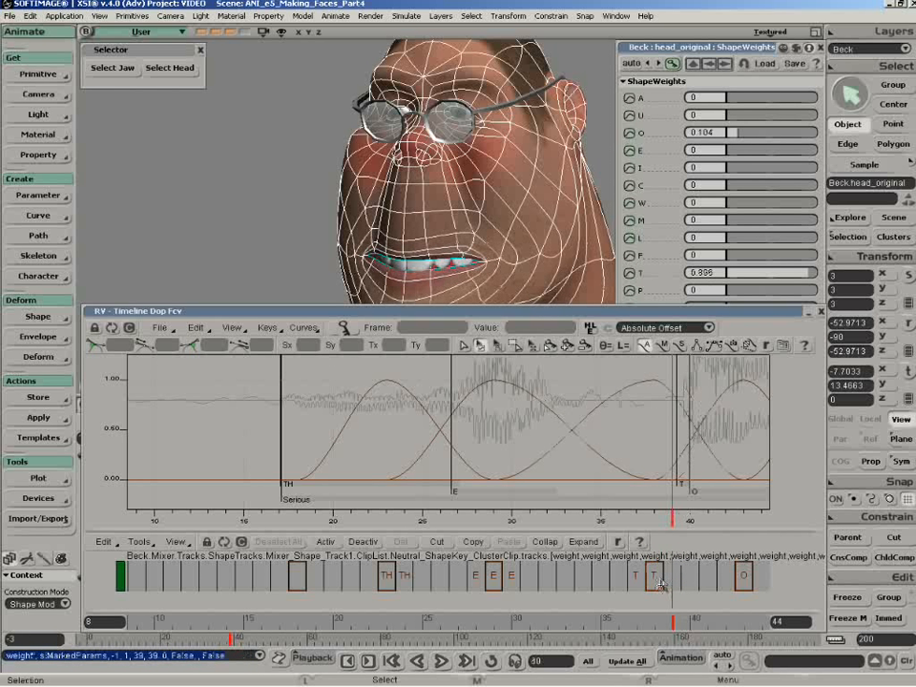
left_click_drag(661, 586, 694, 582)
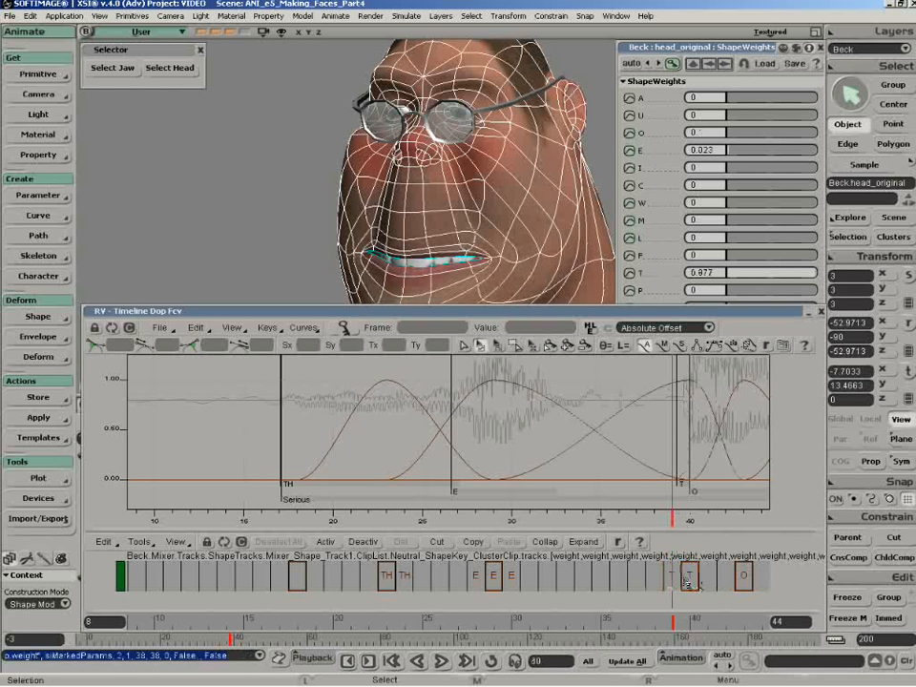
mouse_move(690, 584)
left_mouse_down()
mouse_move(658, 585)
mouse_move(683, 582)
left_mouse_up()
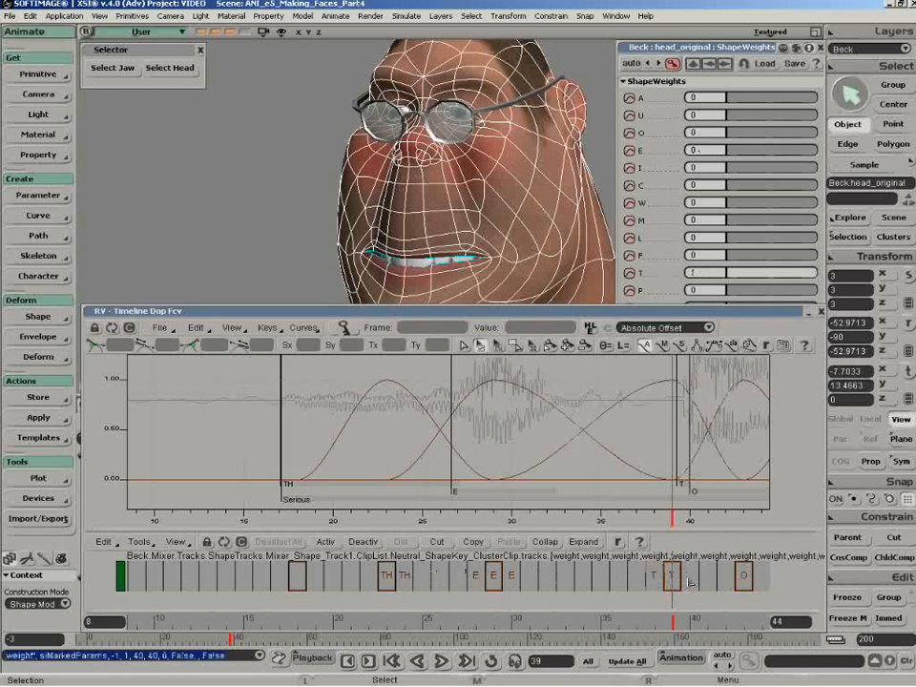
Close the timeline curve window, deselect the head, and close the ShapeWeights property page to clear the viewport
left_click(820, 312)
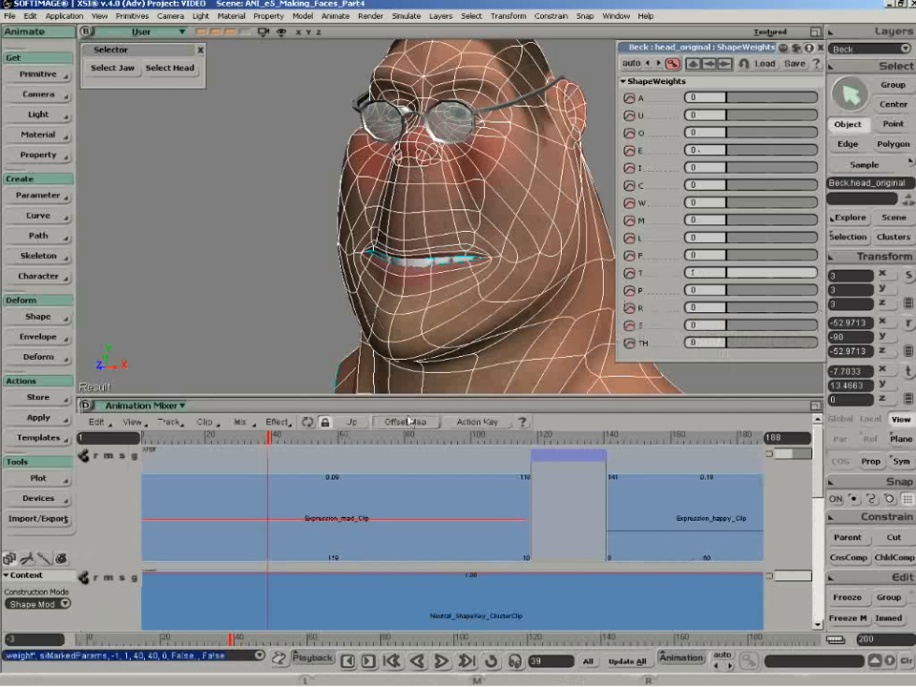
left_click(268, 177)
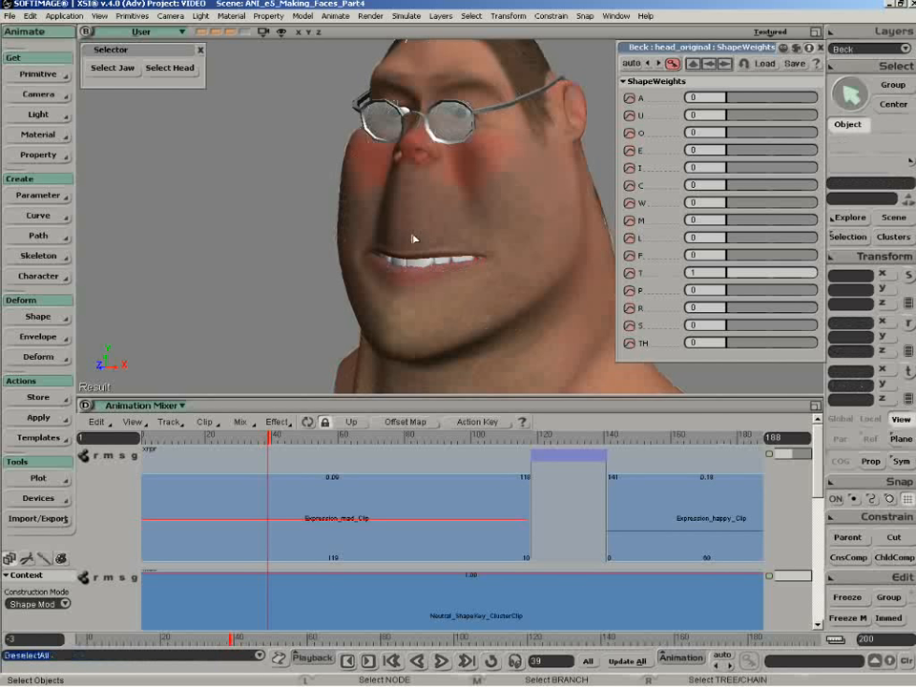
left_click(819, 47)
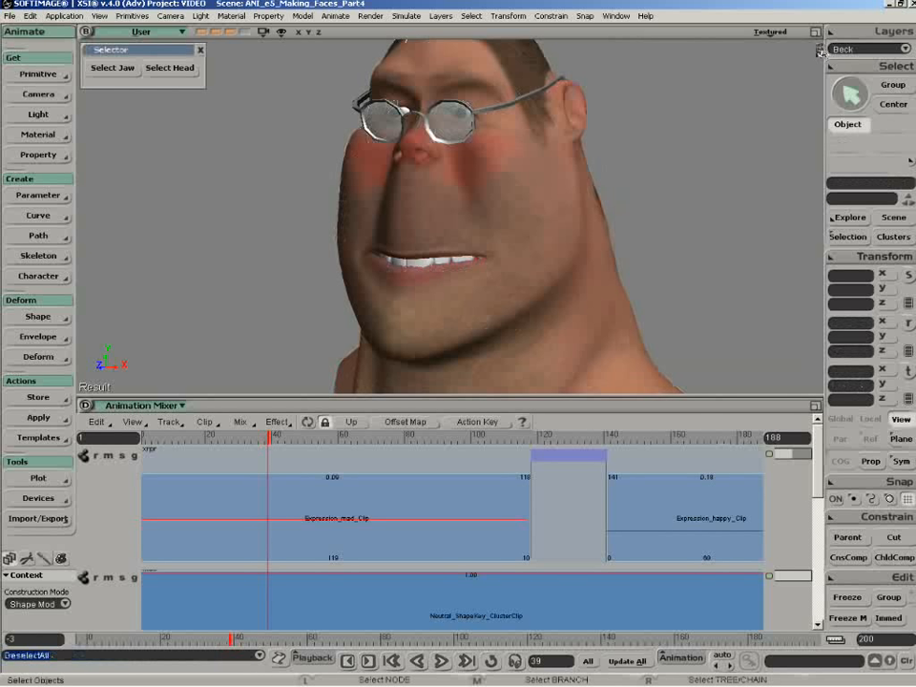
Try setting up a viewport capture of frames -3 to 200 in AVI format, and cancel the capture
left_click(264, 33)
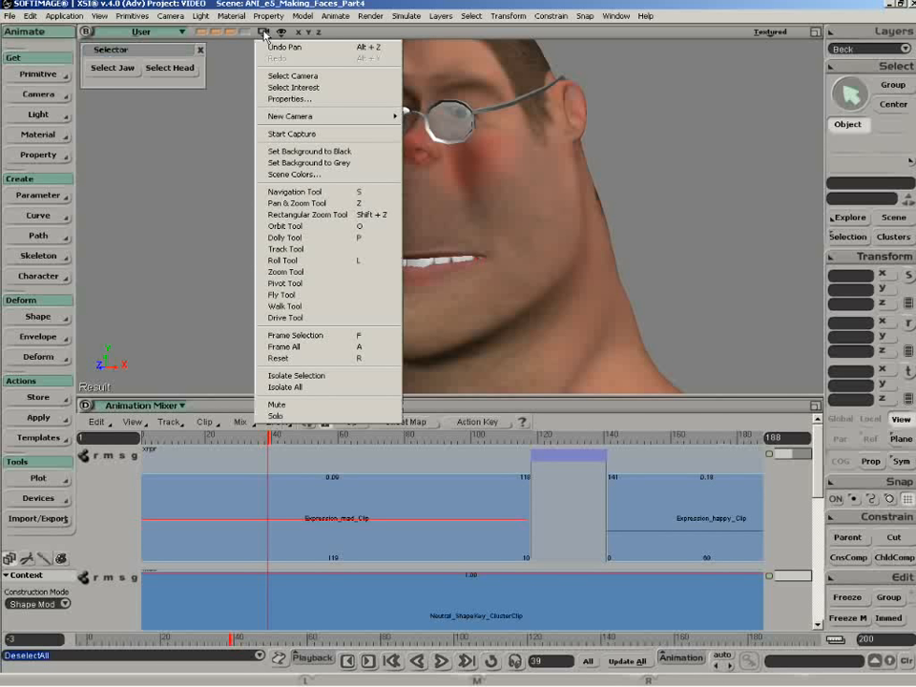
left_click(282, 140)
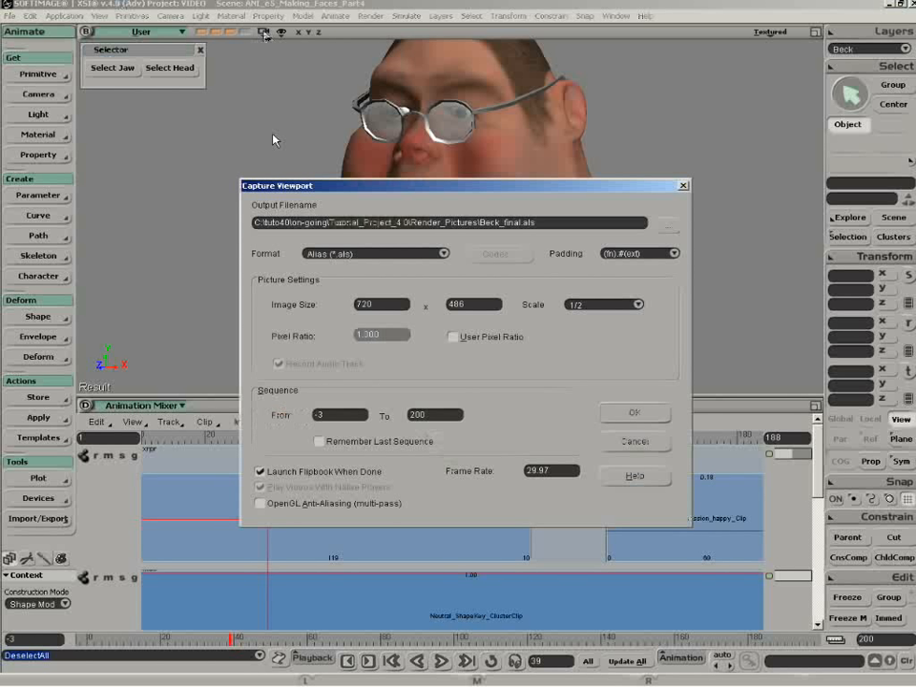
left_click(327, 254)
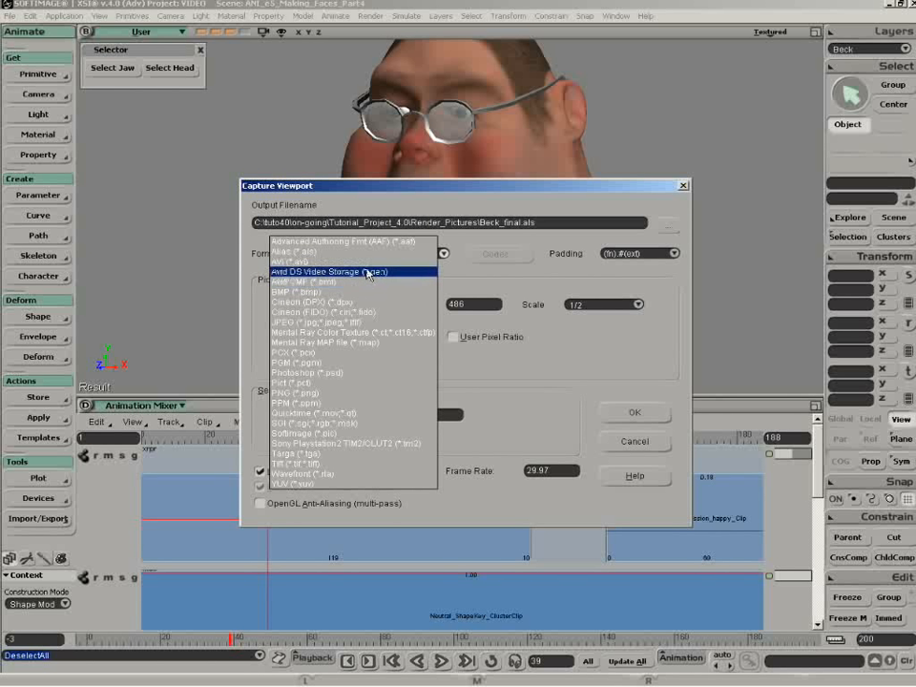
left_click(310, 260)
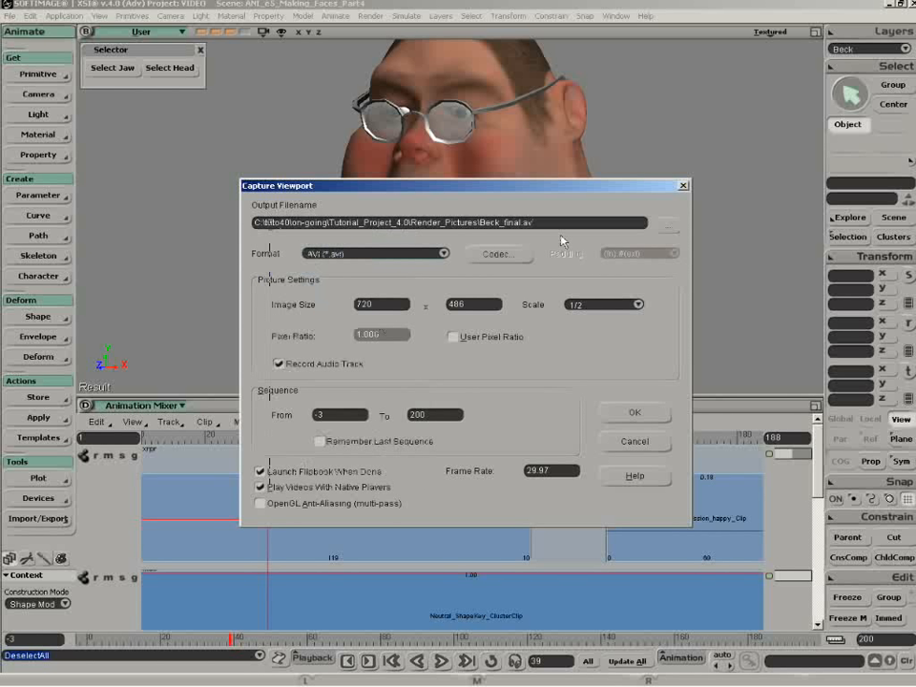
left_click(621, 441)
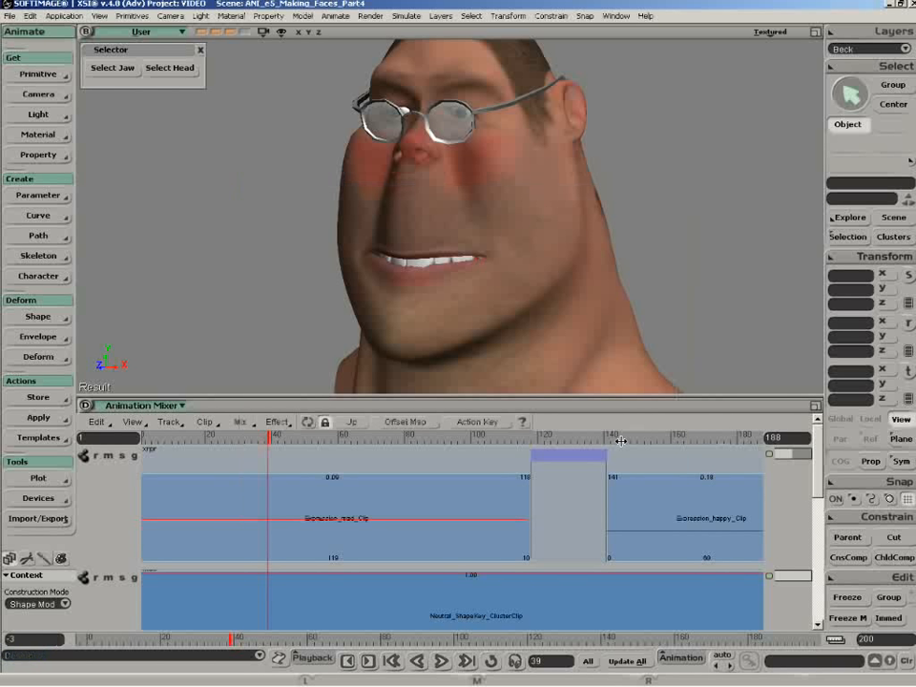